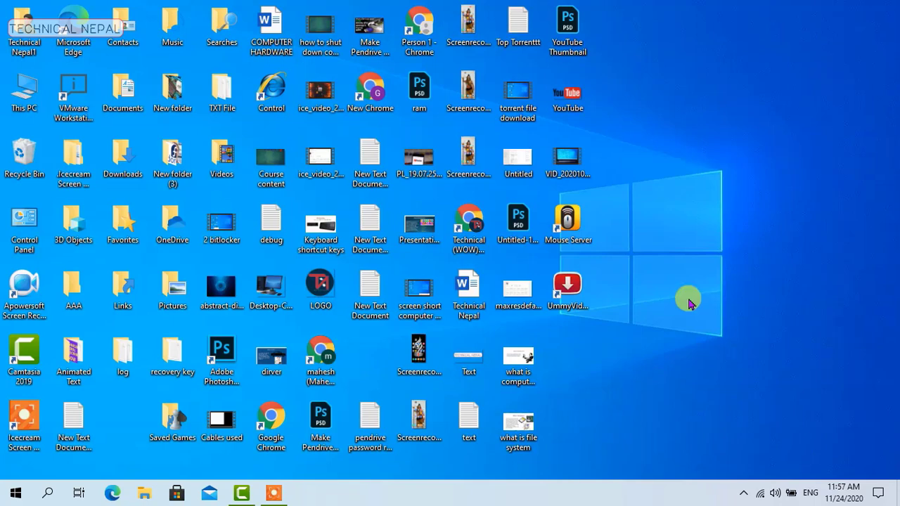
Step: Check the installed extensions in the Chrome profile marked "m", then minimize its window
right_click(702, 125)
click(675, 162)
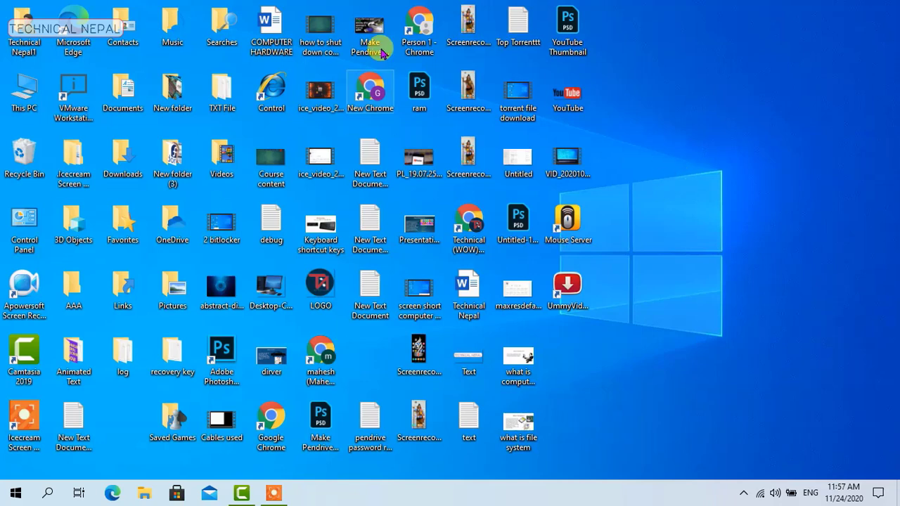
double_click(308, 358)
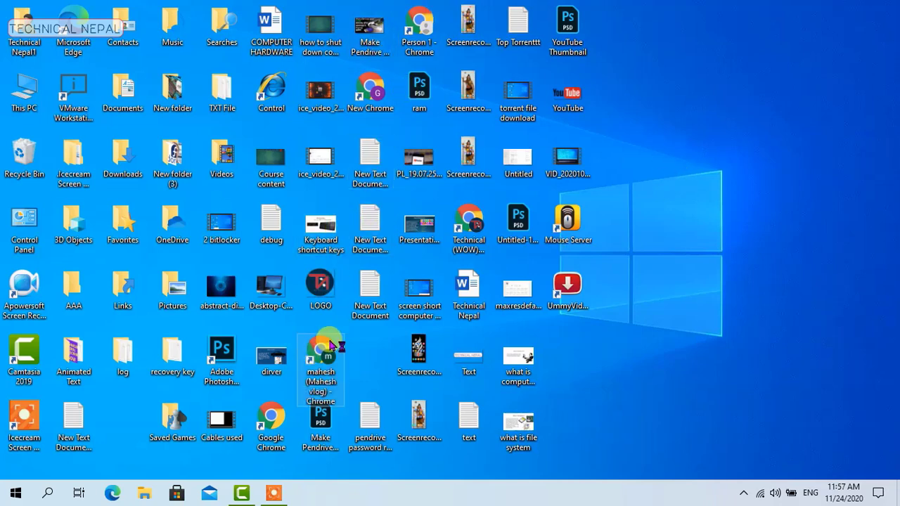
double_click(497, 28)
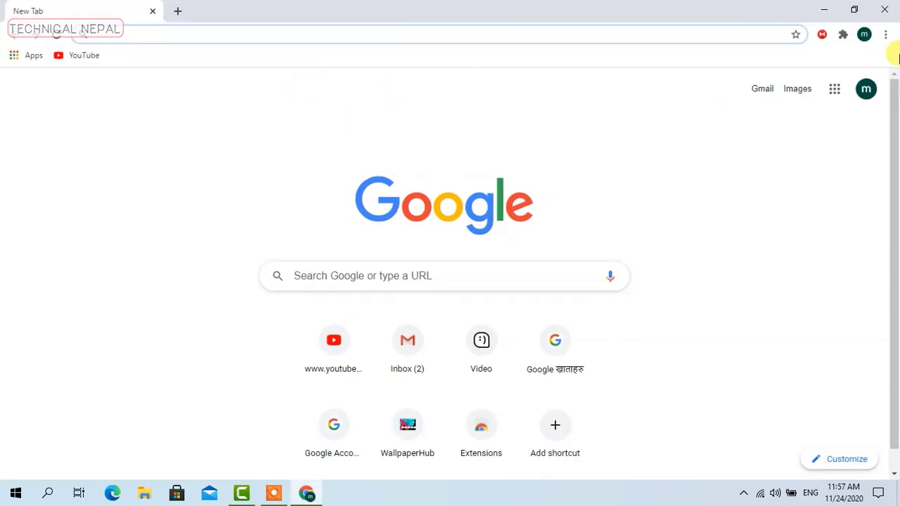
click(843, 34)
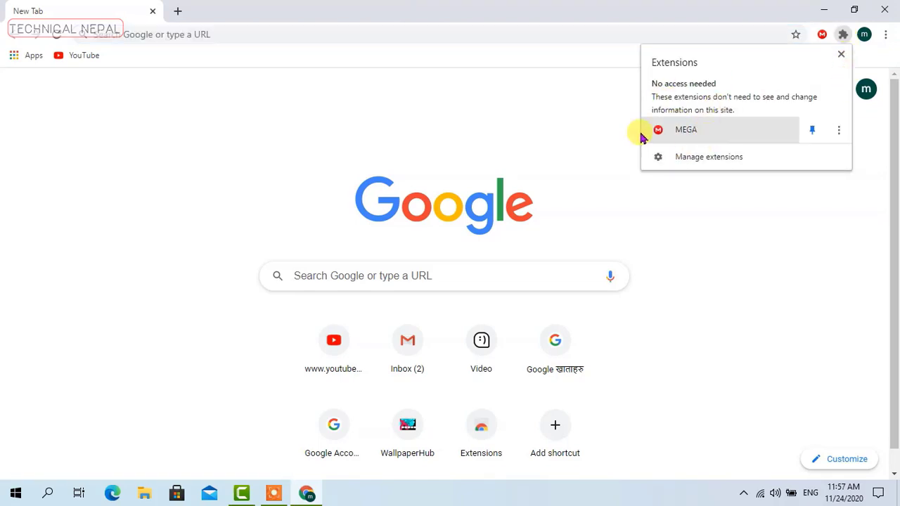
click(494, 100)
click(823, 10)
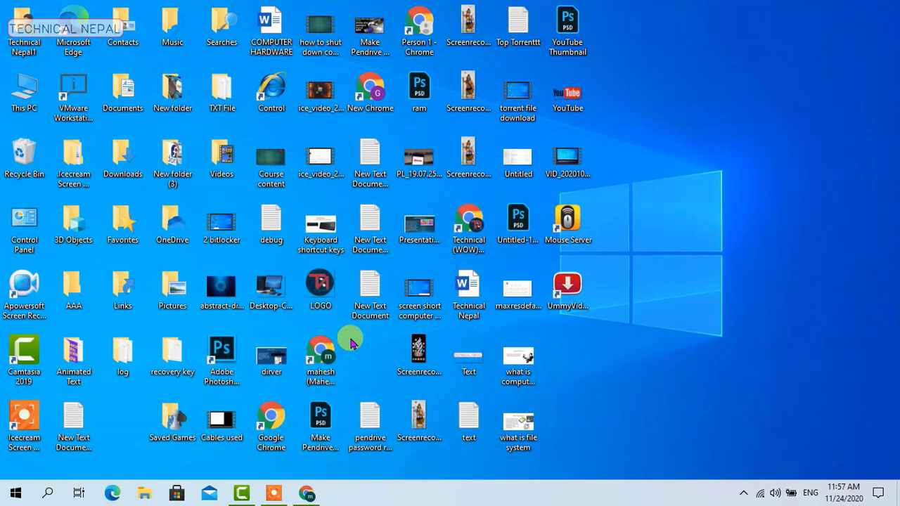
Step: Open the New Chrome profile in a maximized window and review its list of installed extensions
double_click(360, 85)
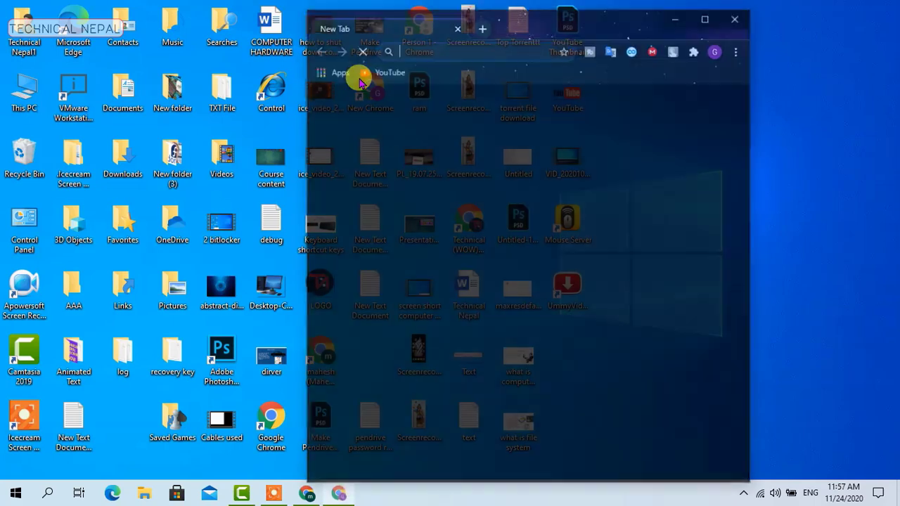
double_click(560, 12)
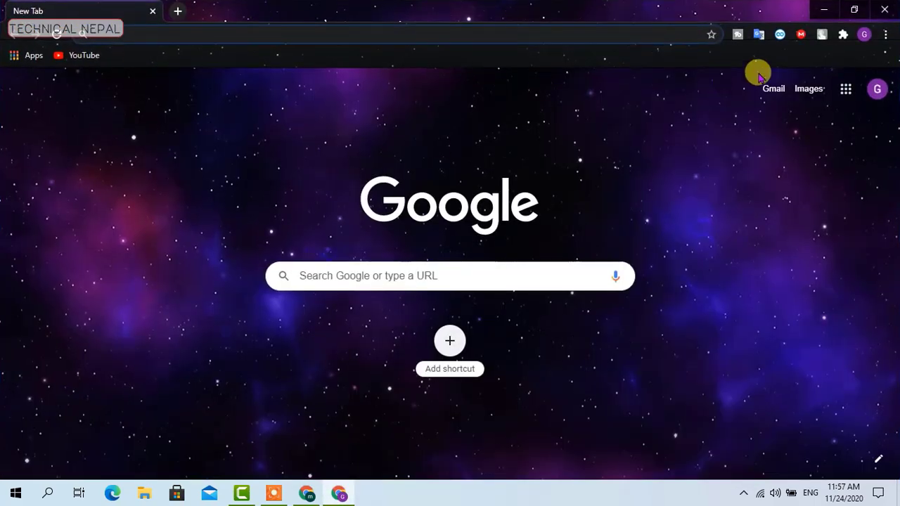
click(843, 35)
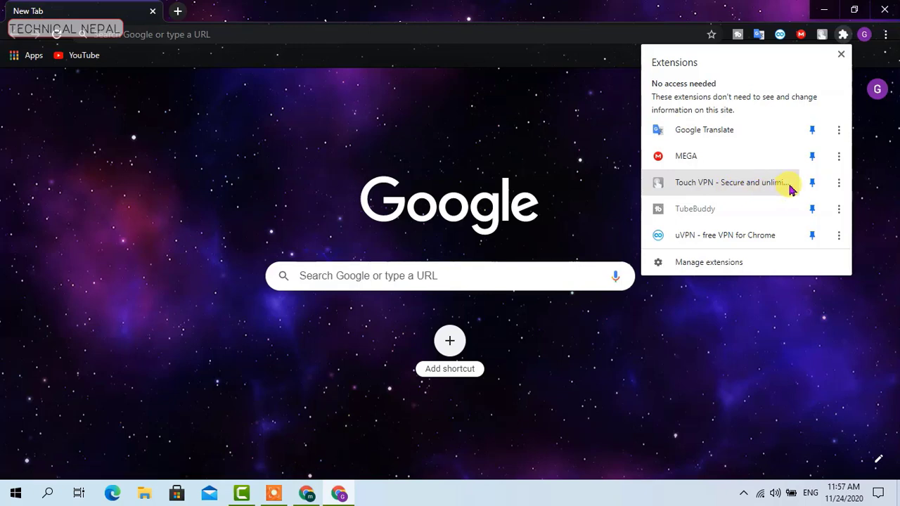
click(840, 55)
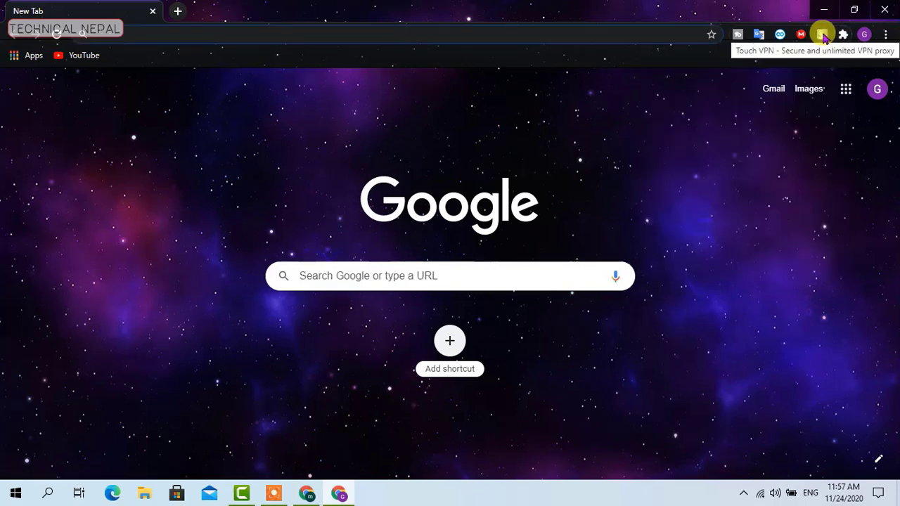
Step: Connect the Touch VPN extension with Germany as the location
click(822, 35)
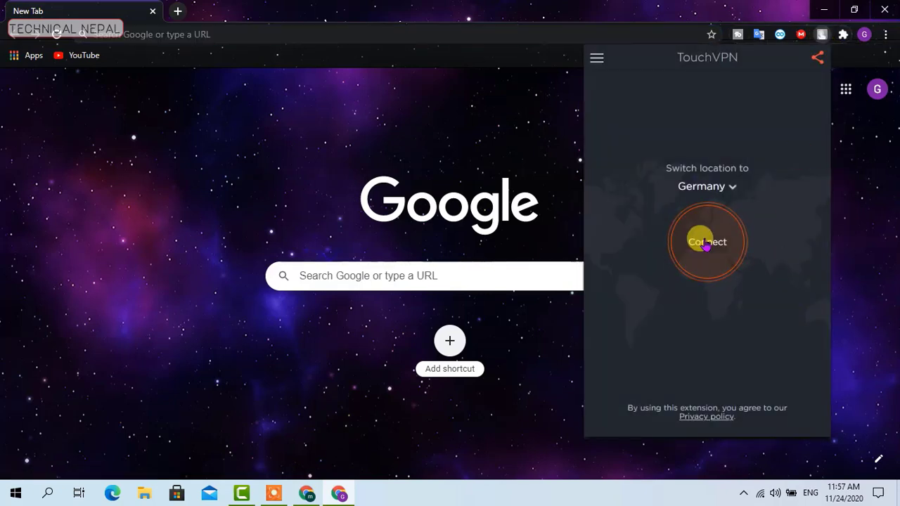
click(706, 243)
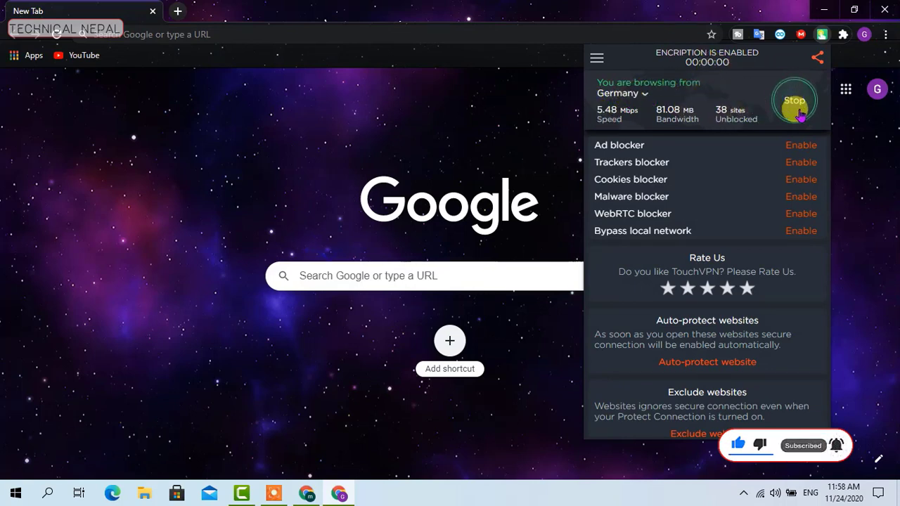
click(840, 124)
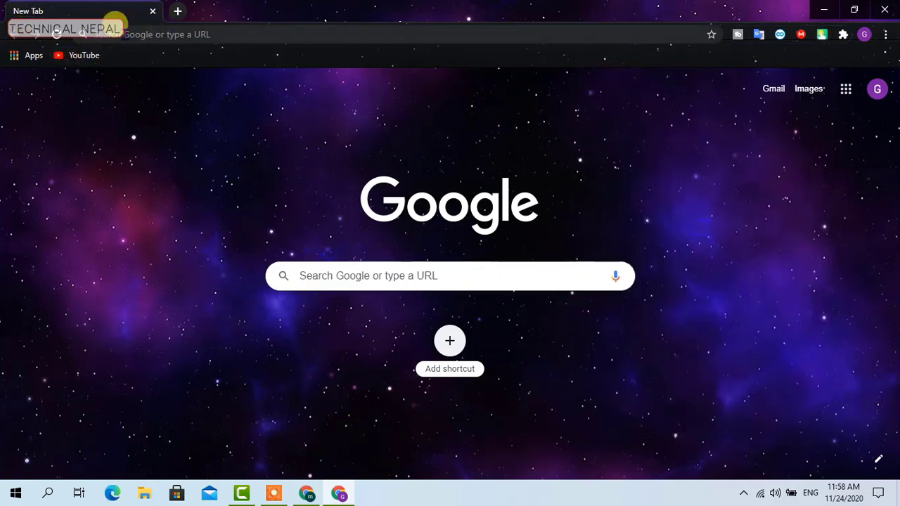
Step: Minimize the browser, then open a second window of the New Chrome profile and minimize it too
click(114, 28)
click(177, 266)
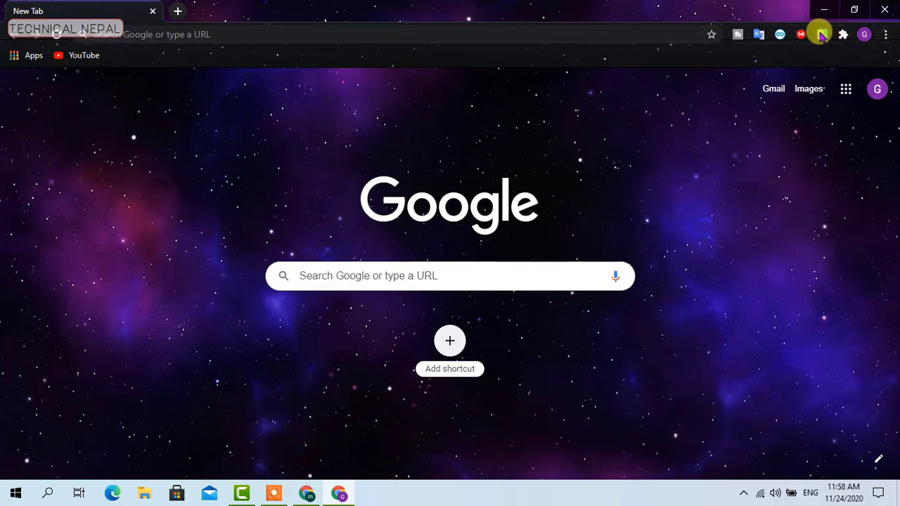
click(821, 36)
click(824, 9)
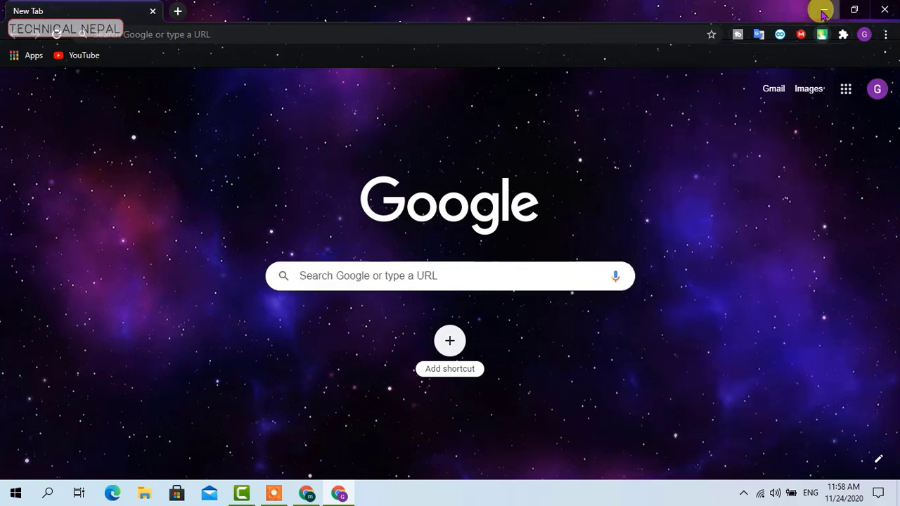
click(823, 10)
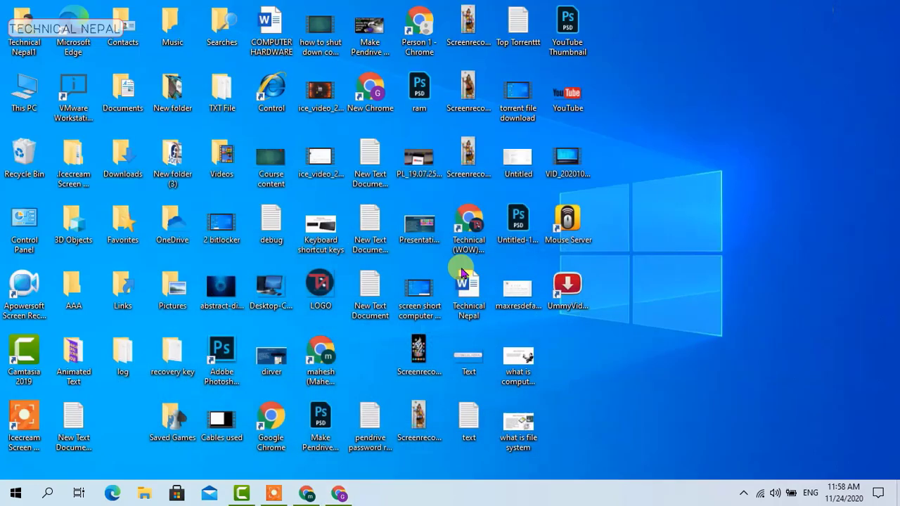
double_click(371, 90)
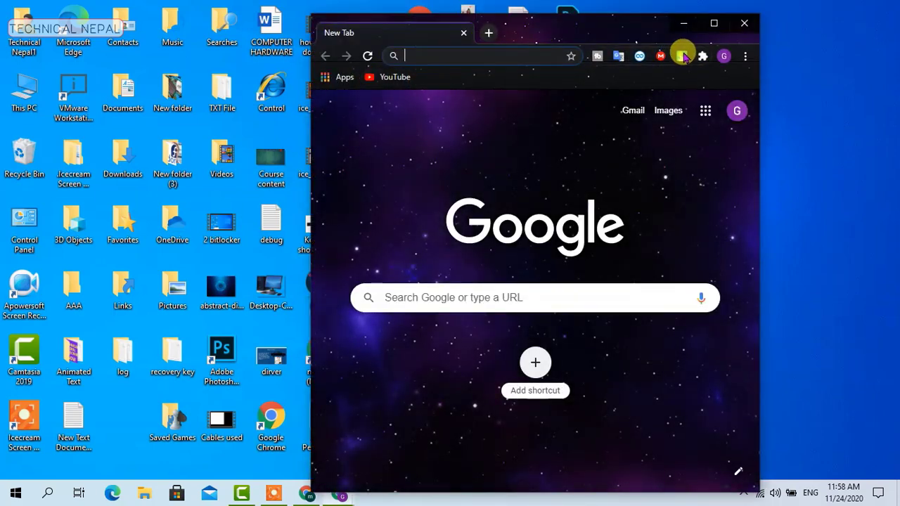
click(683, 22)
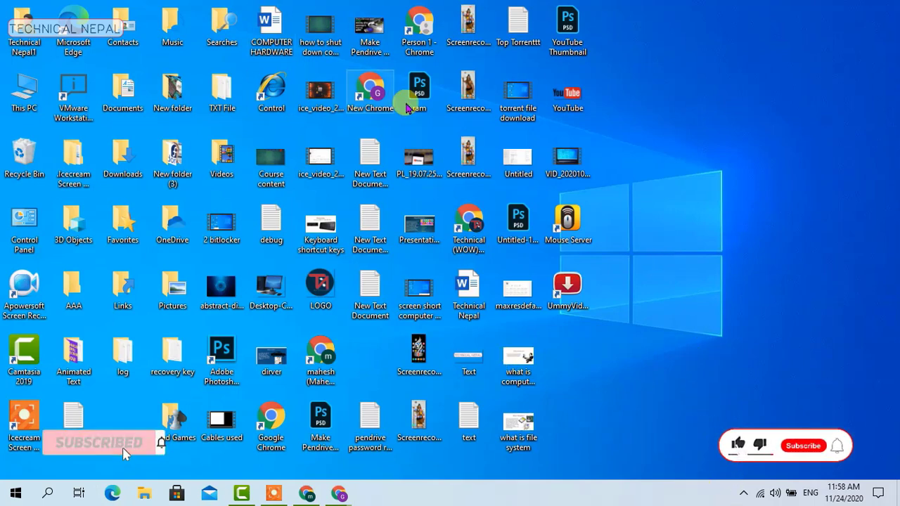
Step: Close the "m" profile window and the first New Chrome window, and maximize the remaining New Chrome window
click(308, 494)
click(888, 7)
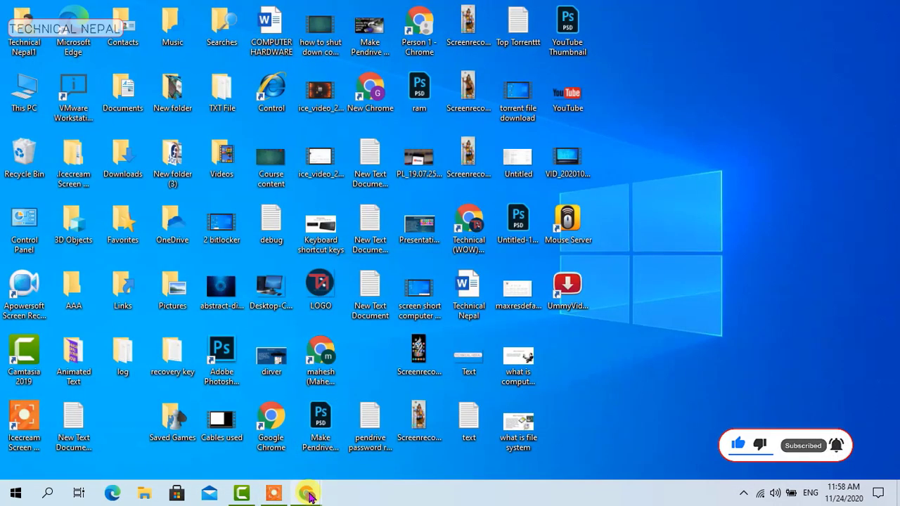
mouse_move(309, 495)
click(295, 427)
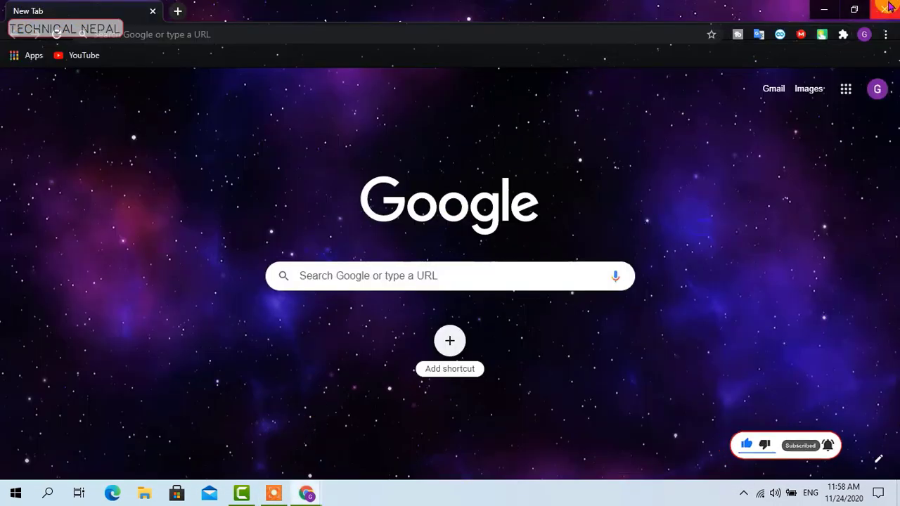
click(837, 15)
click(308, 494)
drag(569, 27, 569, 2)
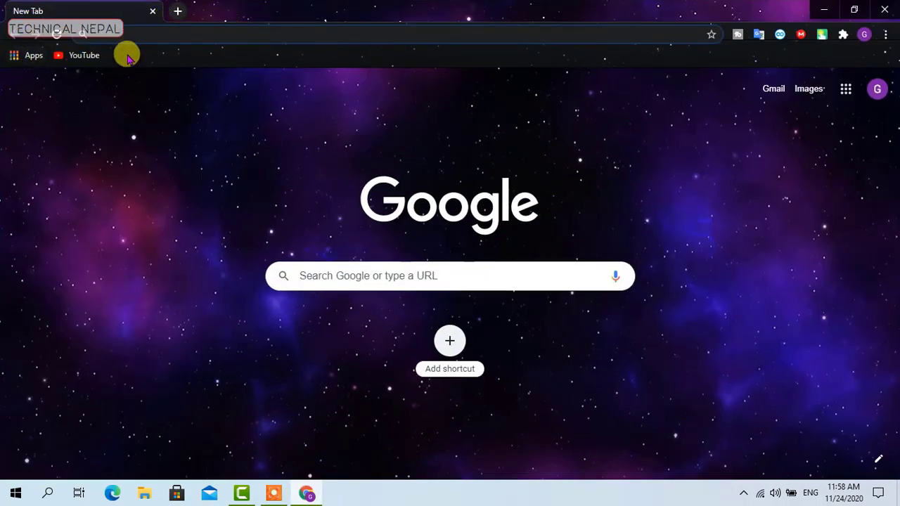
Step: Stop the Touch VPN connection and close the Chrome window
click(822, 35)
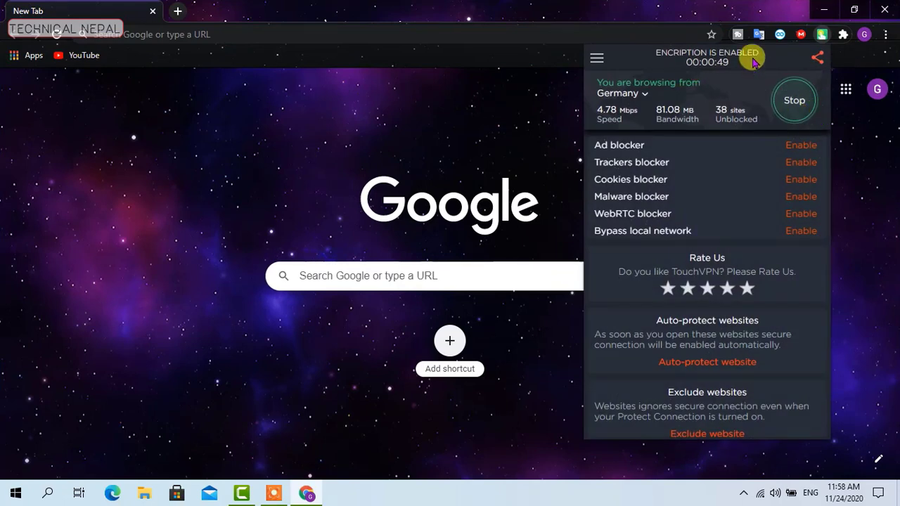
click(801, 104)
click(542, 133)
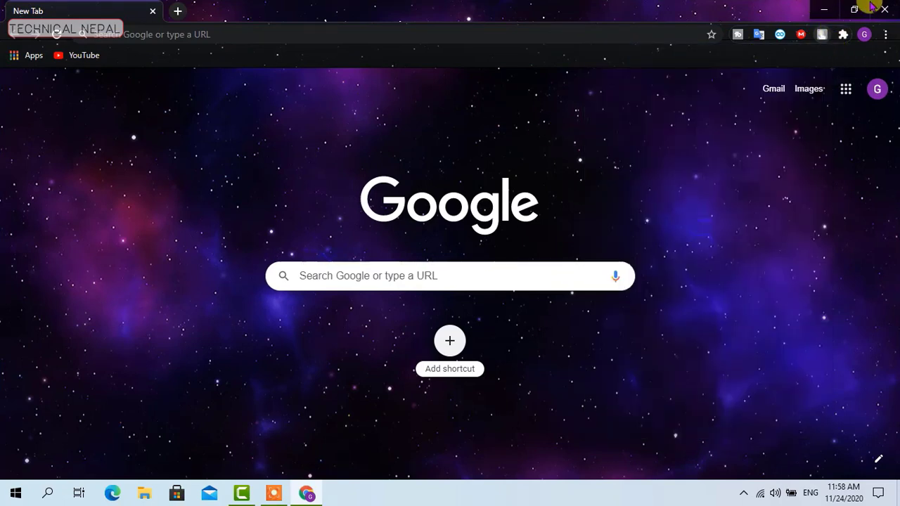
click(885, 9)
right_click(728, 128)
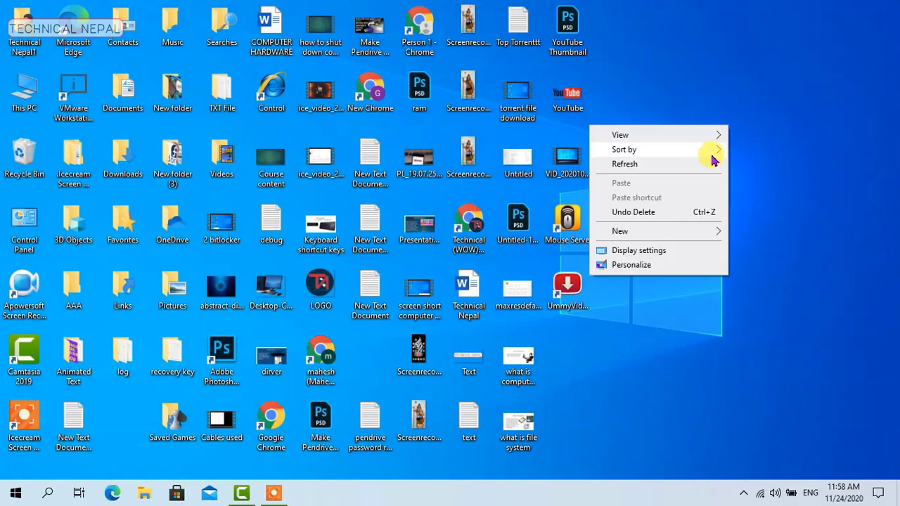
click(701, 164)
right_click(707, 168)
click(668, 204)
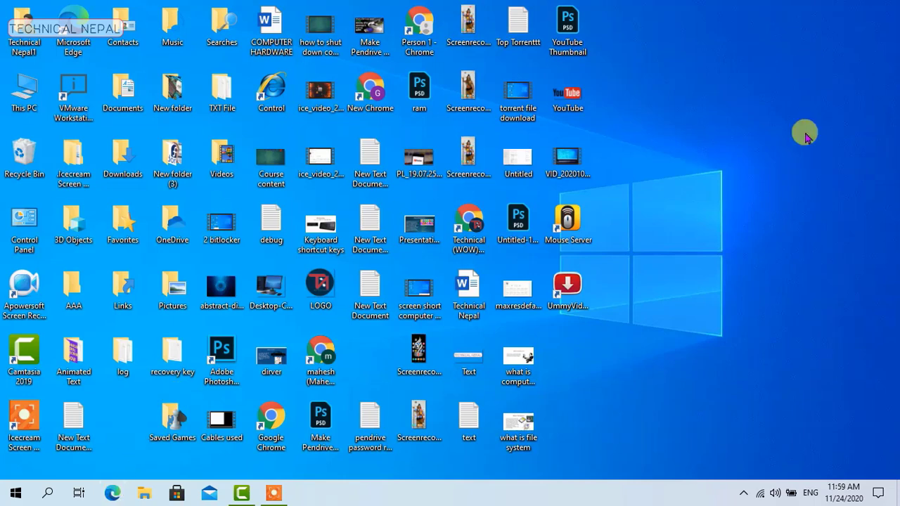
Step: Open Microsoft Edge with a new tab and keep its window maximized
click(113, 494)
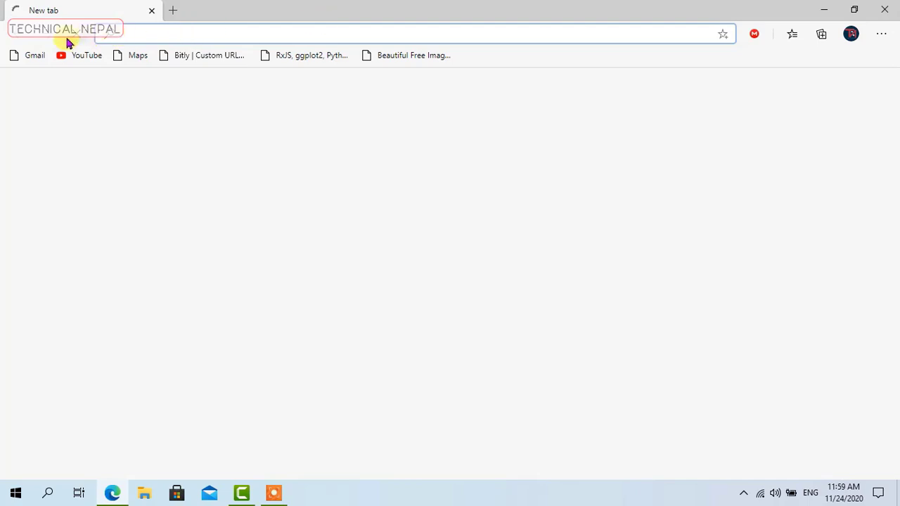
drag(227, 16, 462, 70)
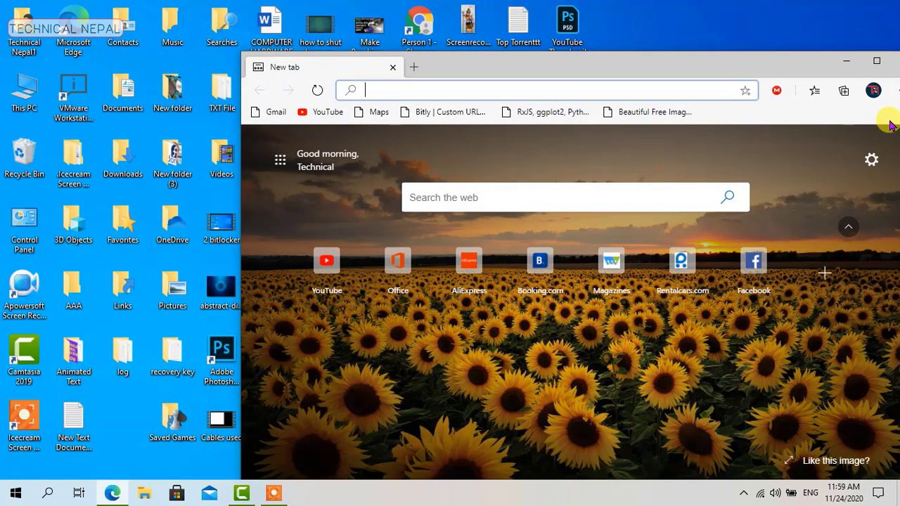
click(849, 62)
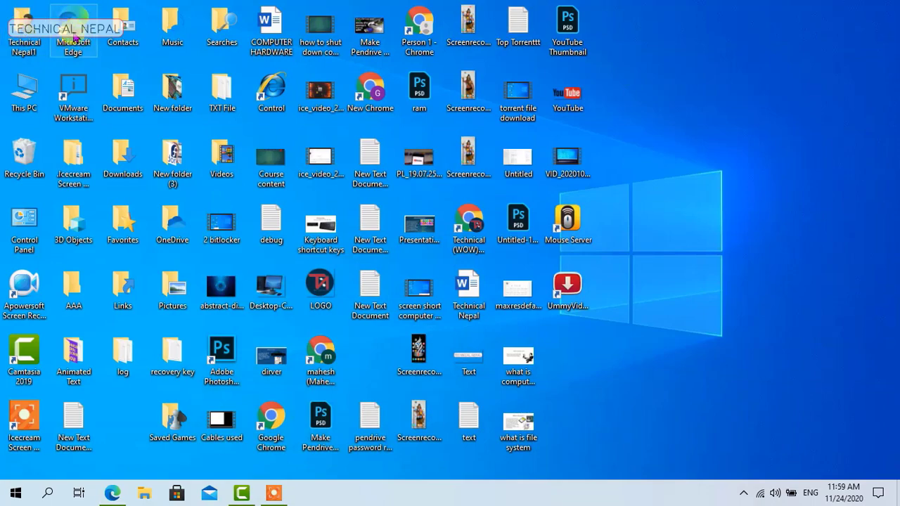
click(109, 492)
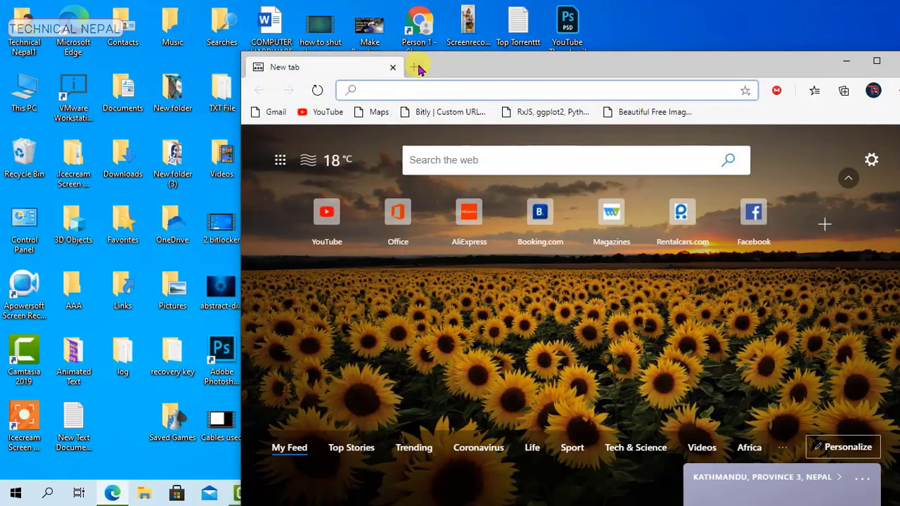
double_click(423, 68)
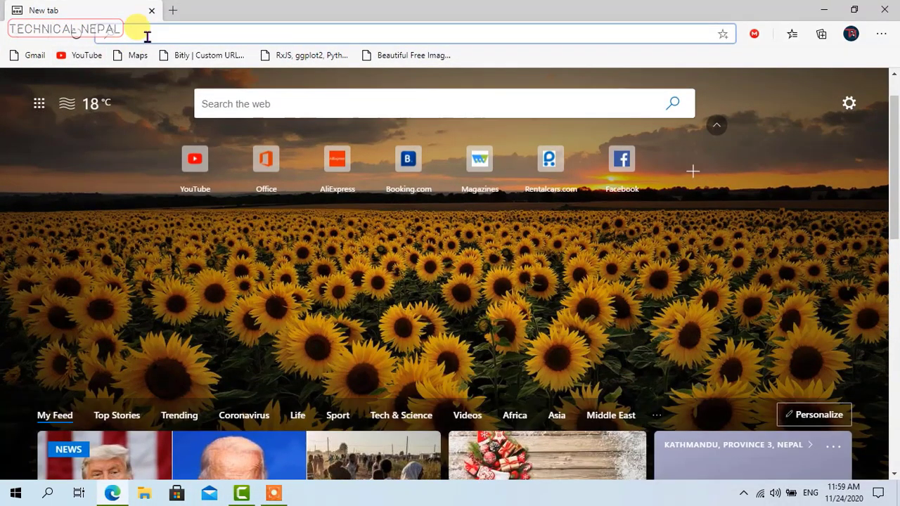
Step: Search the web for "micorsoft extensions" from the new tab
text(mico)
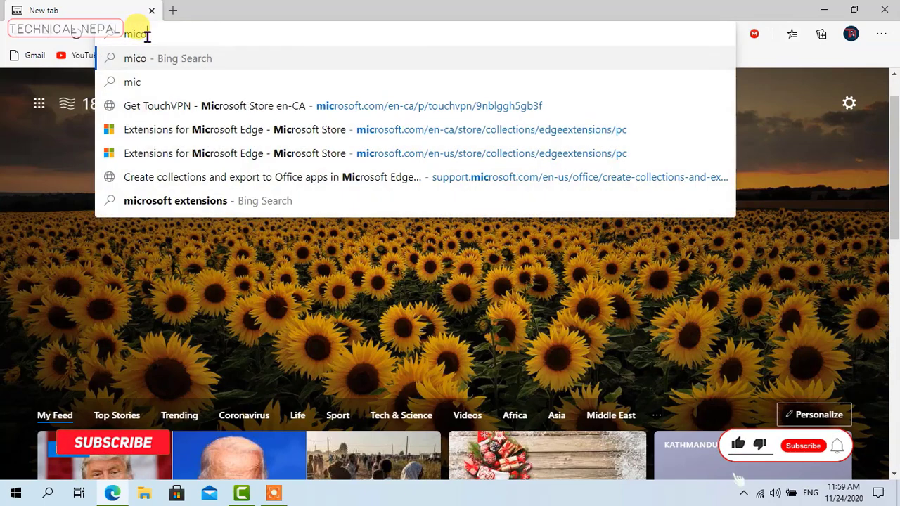
text(r)
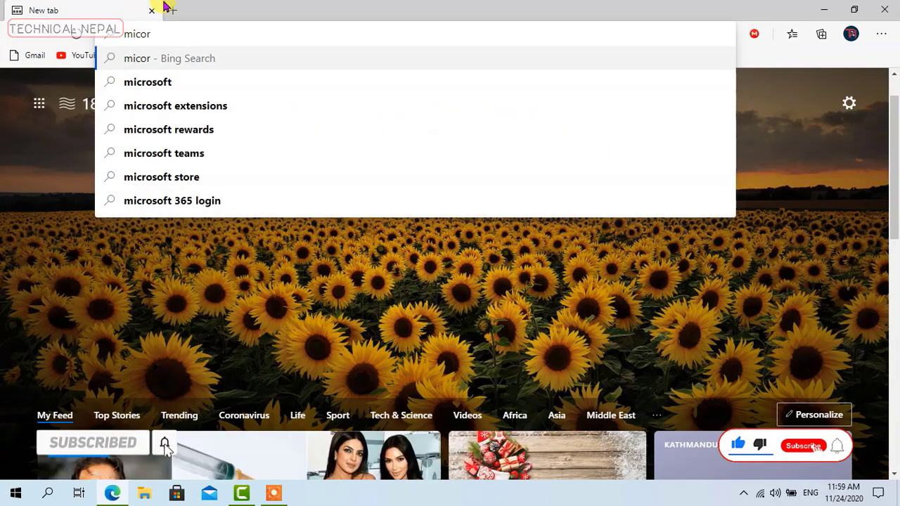
text(soft ext)
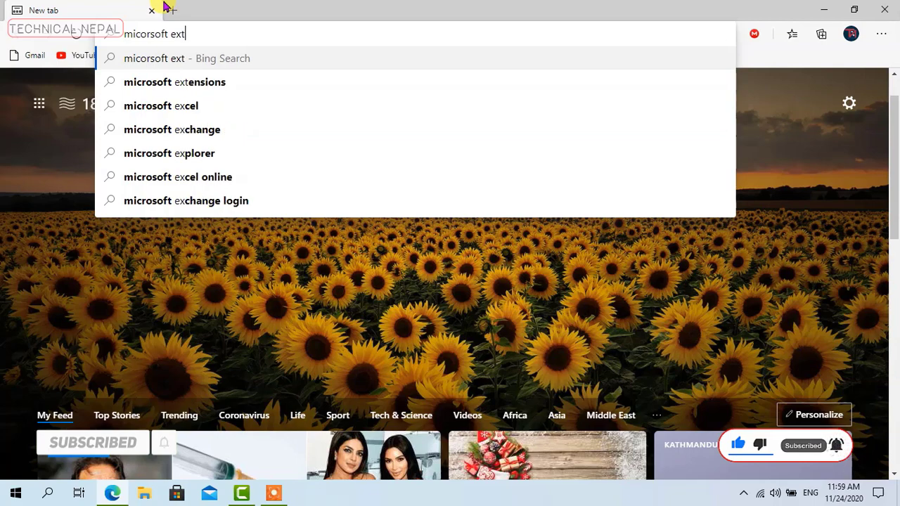
text(ensions)
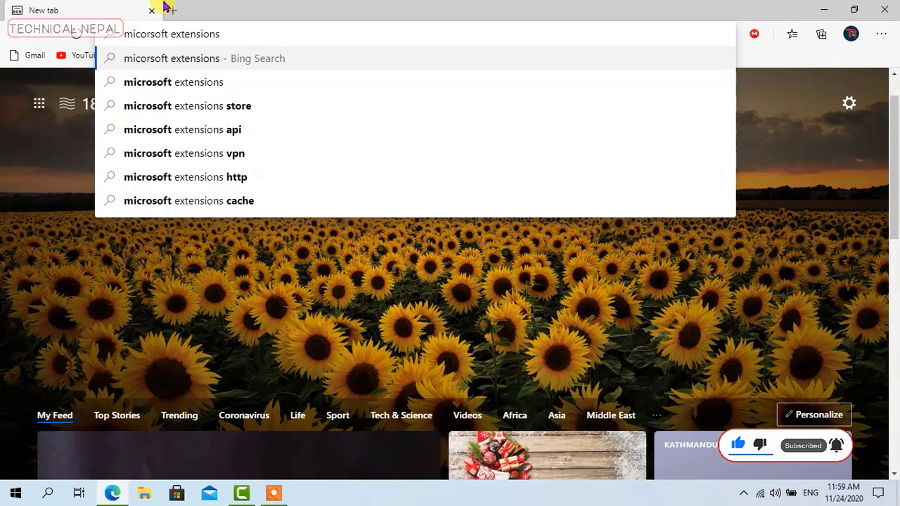
key(Return)
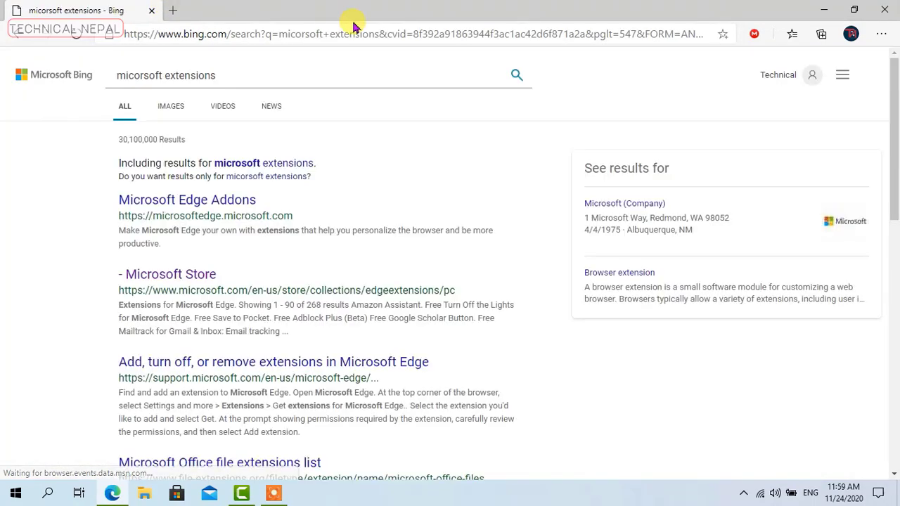
scroll(120, 195, down, 1)
scroll(161, 258, up, 1)
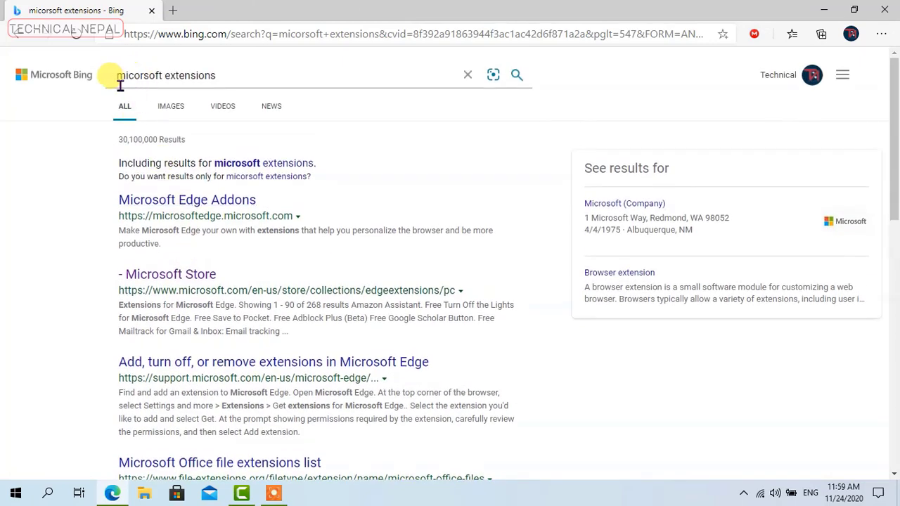
Step: Replace the misspelled query with a web search for "microsoft extensions"
drag(220, 76, 91, 74)
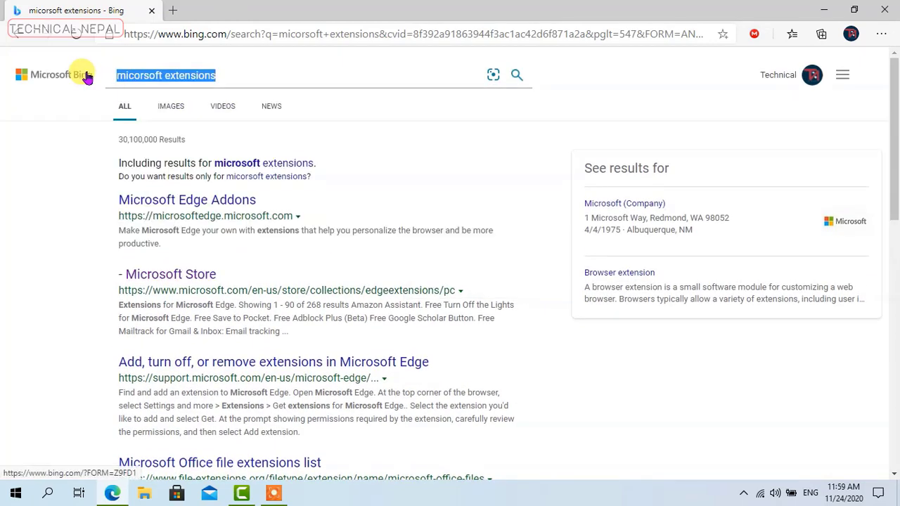
text(micros)
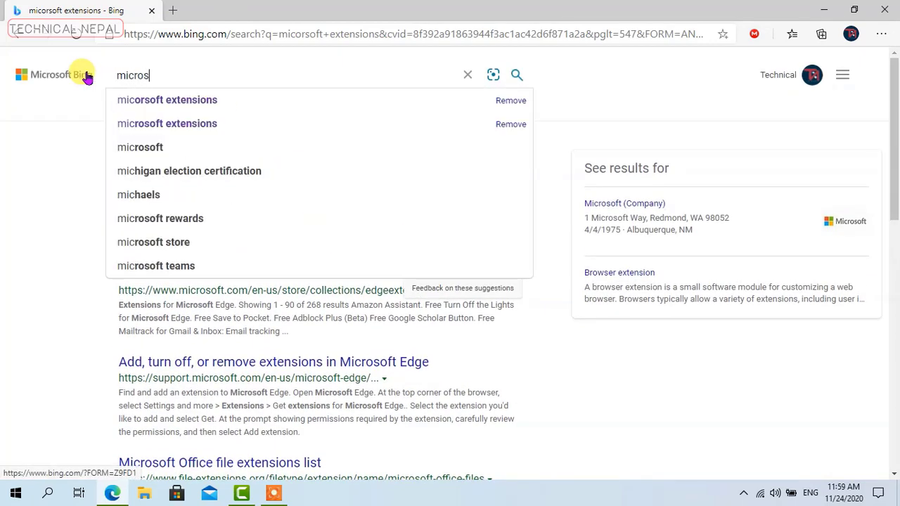
text(of)
click(168, 100)
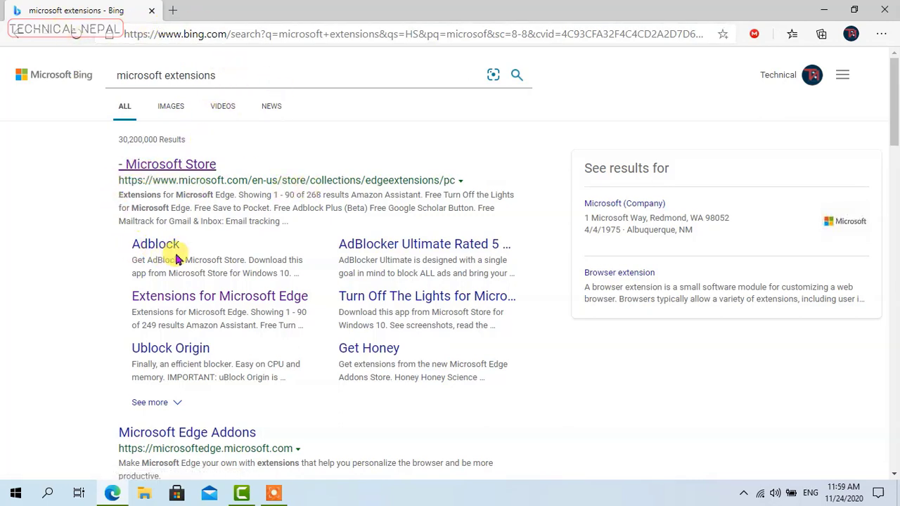
Step: Open the "Extensions for Microsoft Edge" result listed under Microsoft Store
scroll(235, 352, down, 1)
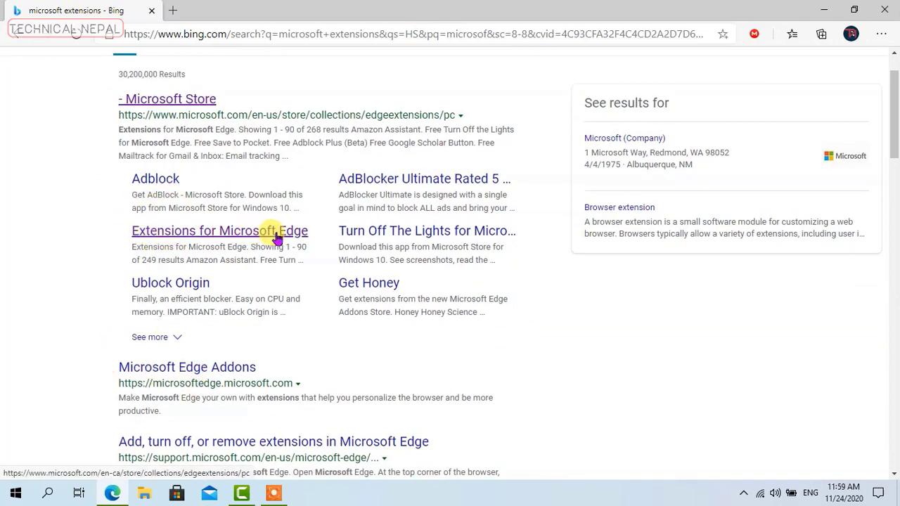
scroll(229, 239, up, 1)
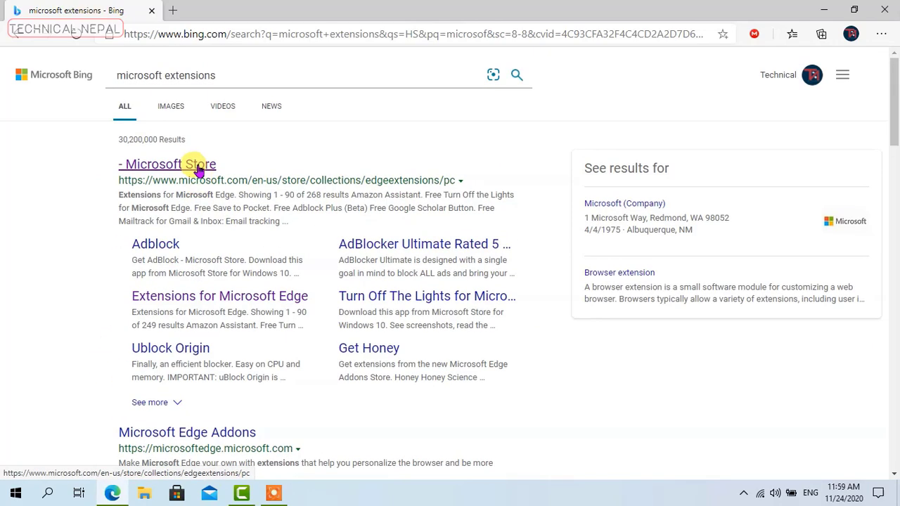
click(242, 301)
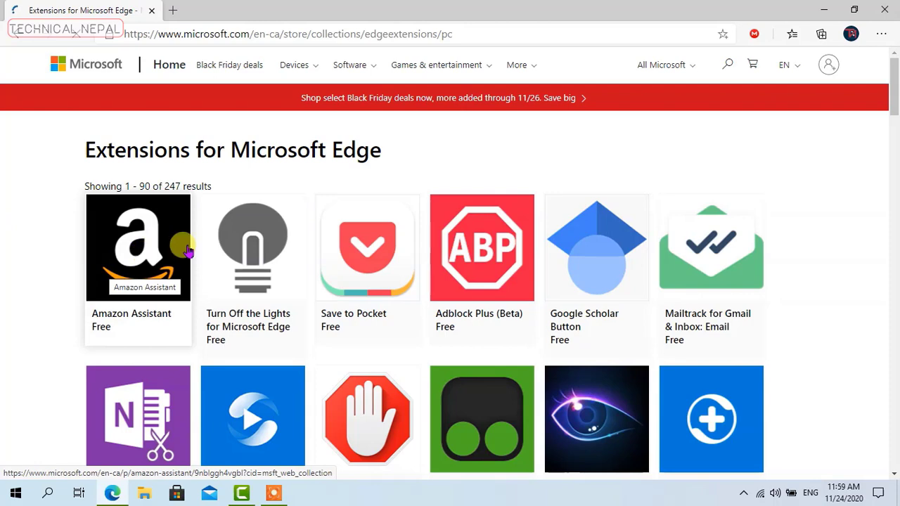
Step: Browse the Edge extensions collection, search the Microsoft site for "touchvpn" and open the TouchVPN app page
scroll(895, 102, down, 2)
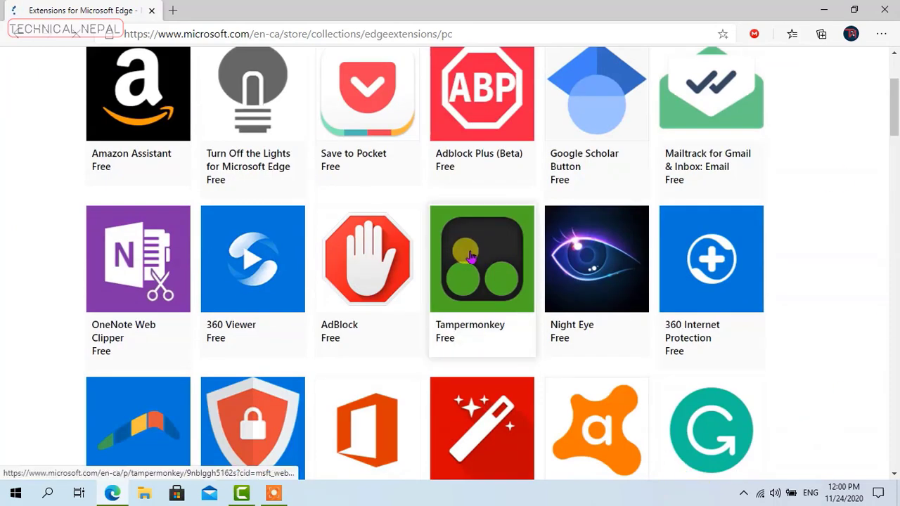
scroll(564, 271, up, 1)
scroll(563, 267, down, 4)
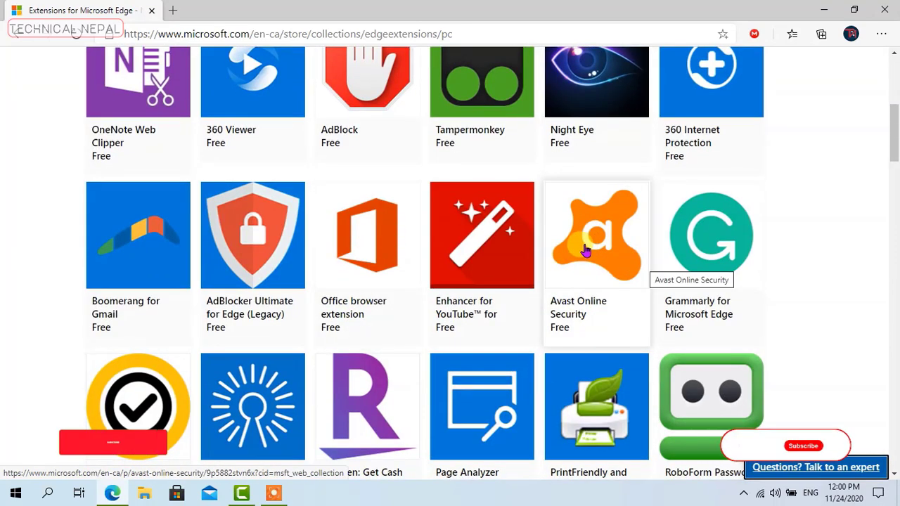
scroll(492, 316, down, 5)
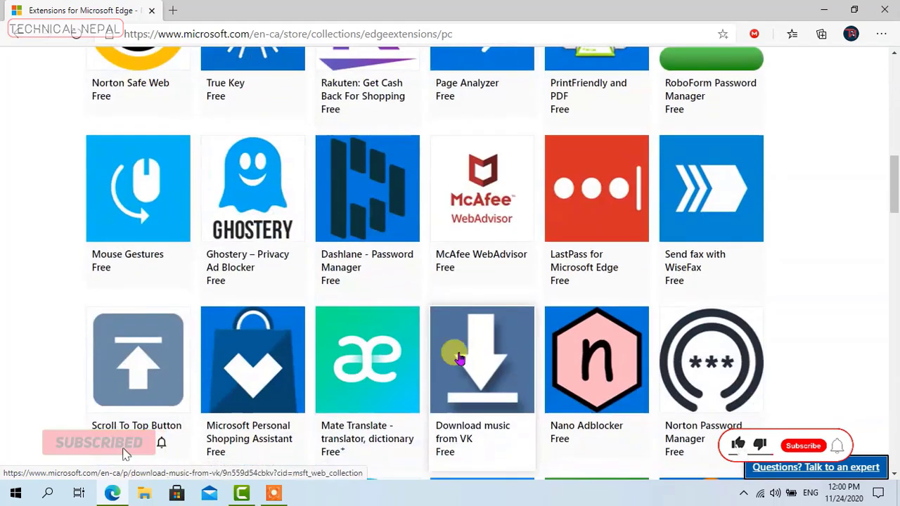
scroll(462, 354, up, 6)
scroll(462, 353, up, 5)
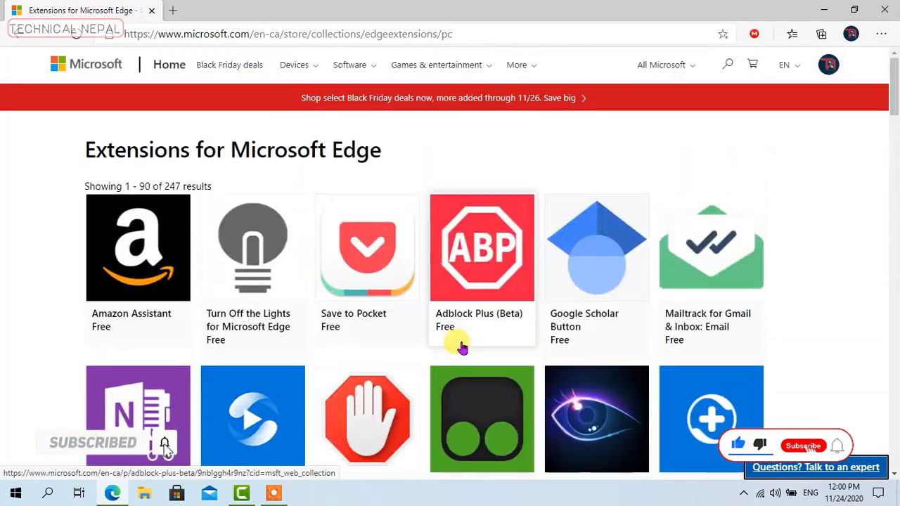
click(721, 64)
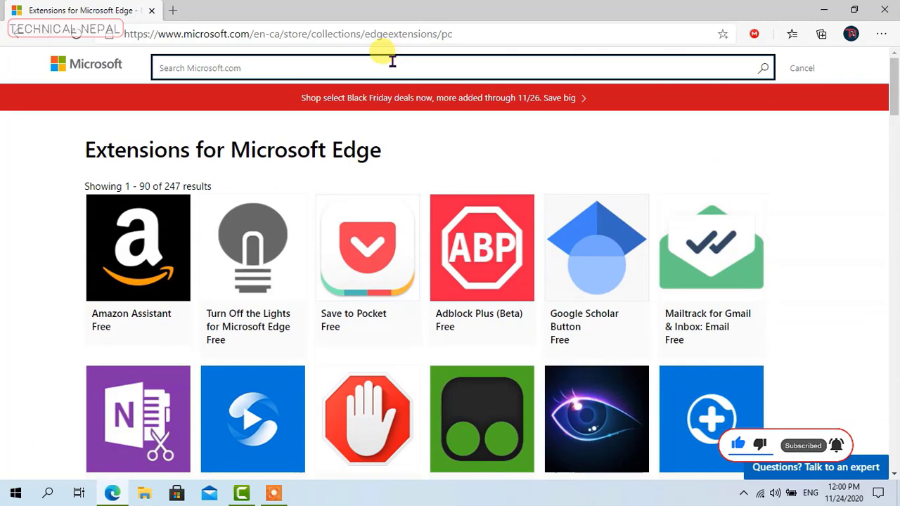
text(touch)
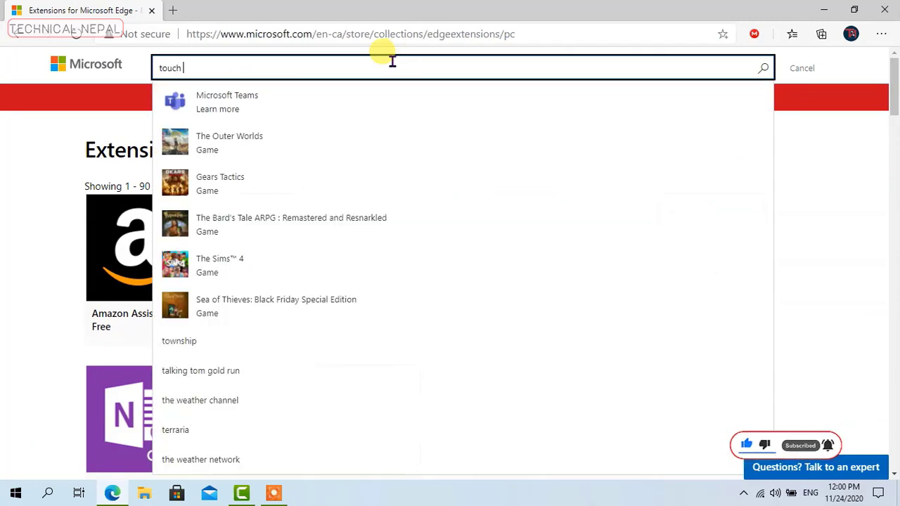
text(vpn)
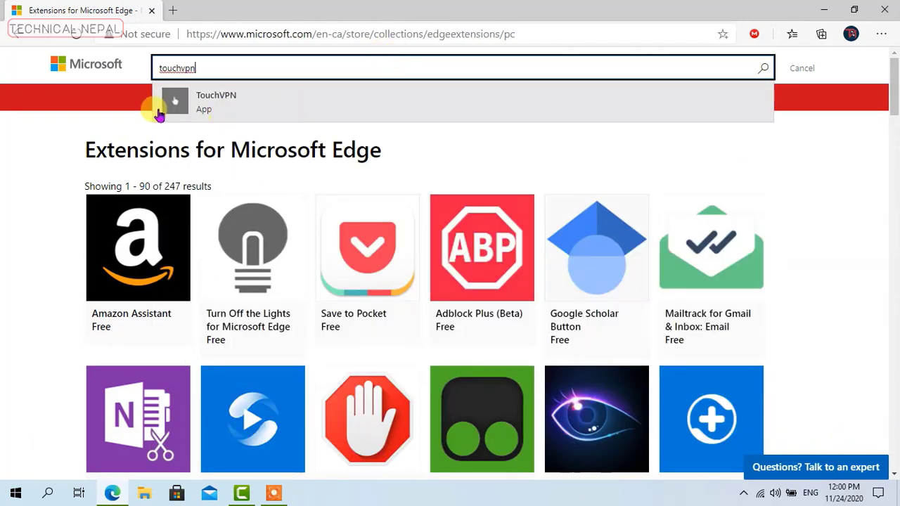
click(208, 109)
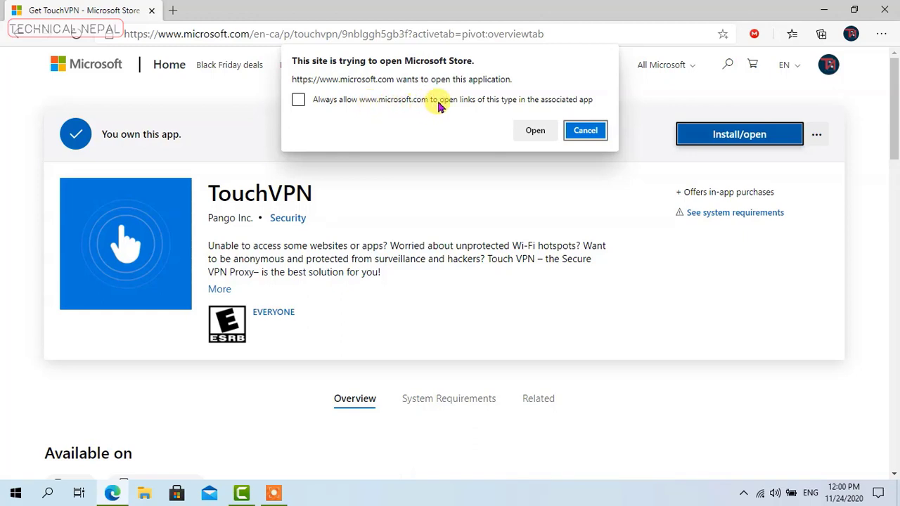
Step: Allow the site to open the TouchVPN page in Microsoft Store and keep the Store window maximized
click(535, 133)
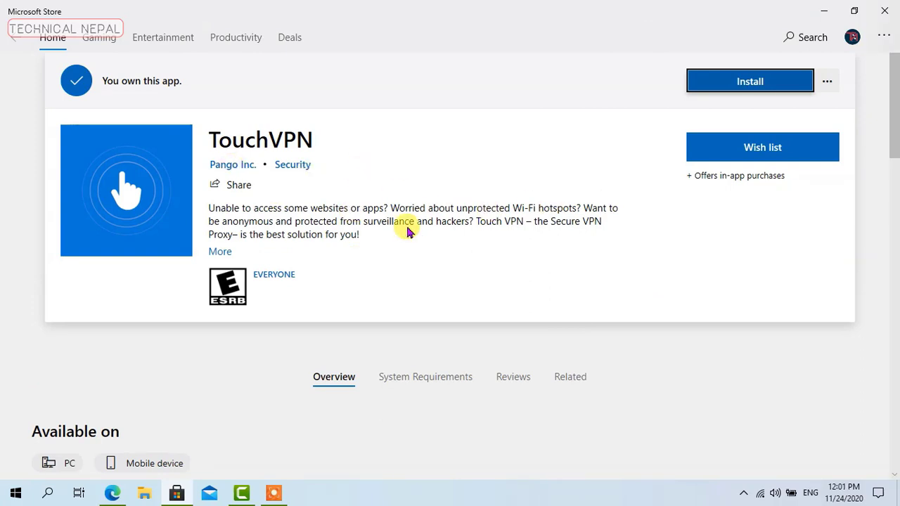
mouse_move(177, 497)
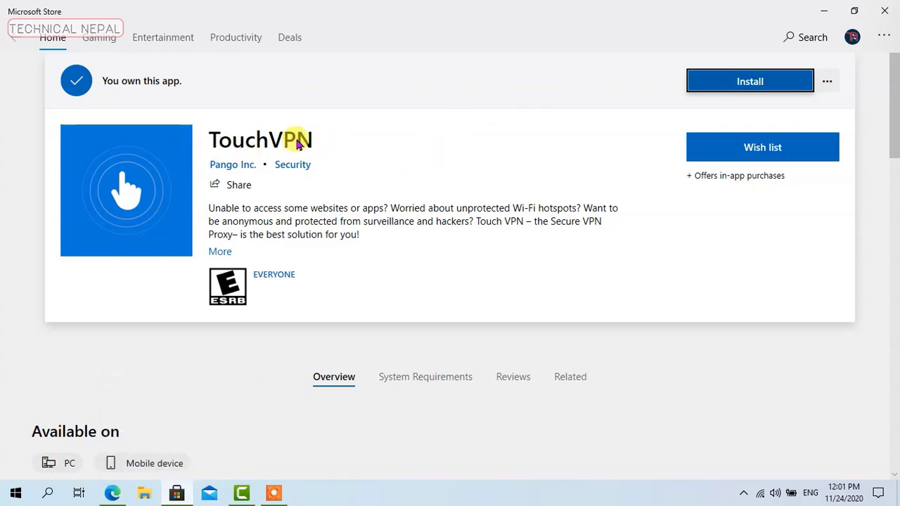
drag(450, 11, 549, 202)
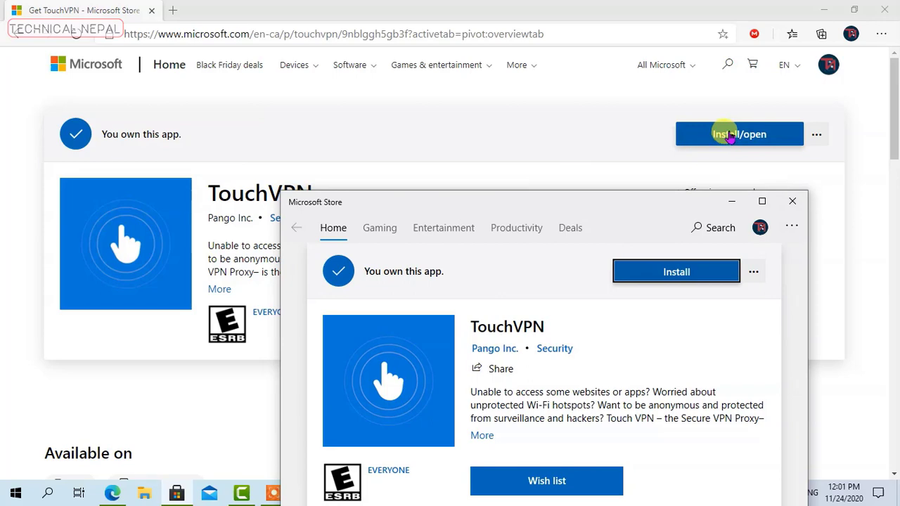
drag(643, 209, 567, 2)
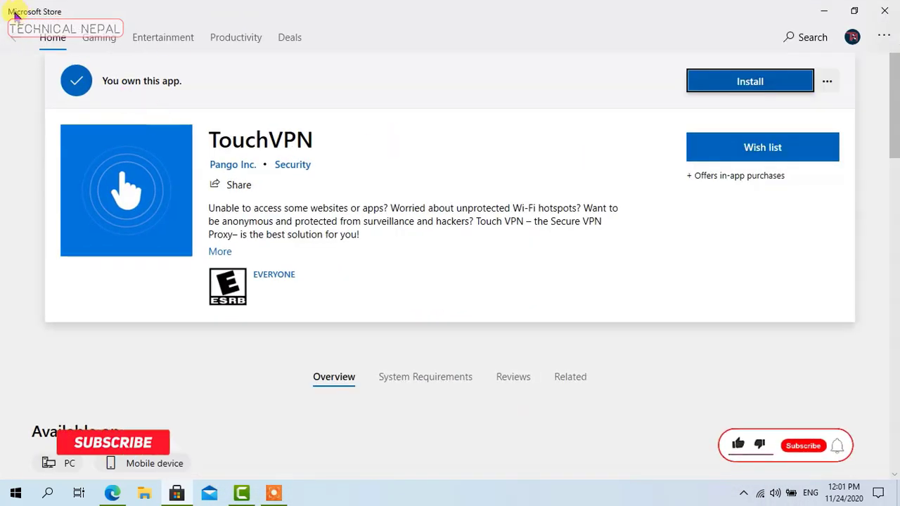
Step: Install TouchVPN from Microsoft Store and look through its description
click(742, 82)
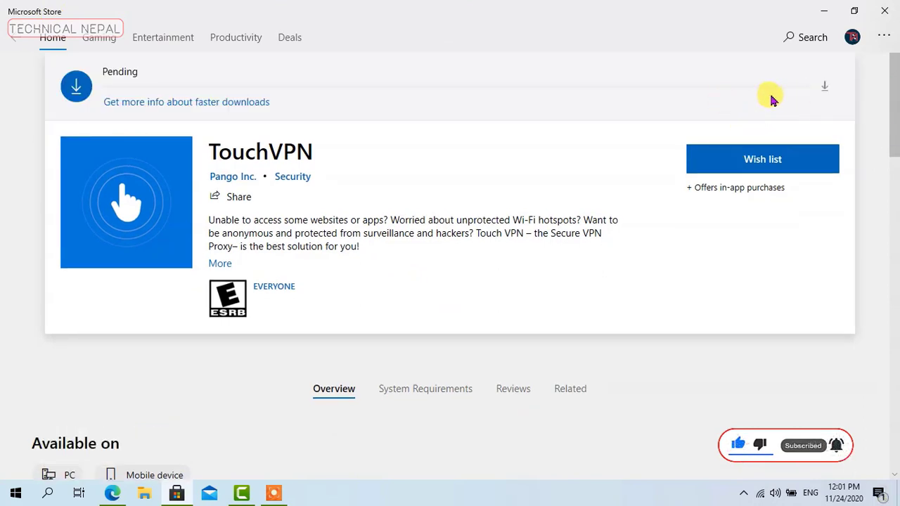
scroll(549, 185, down, 5)
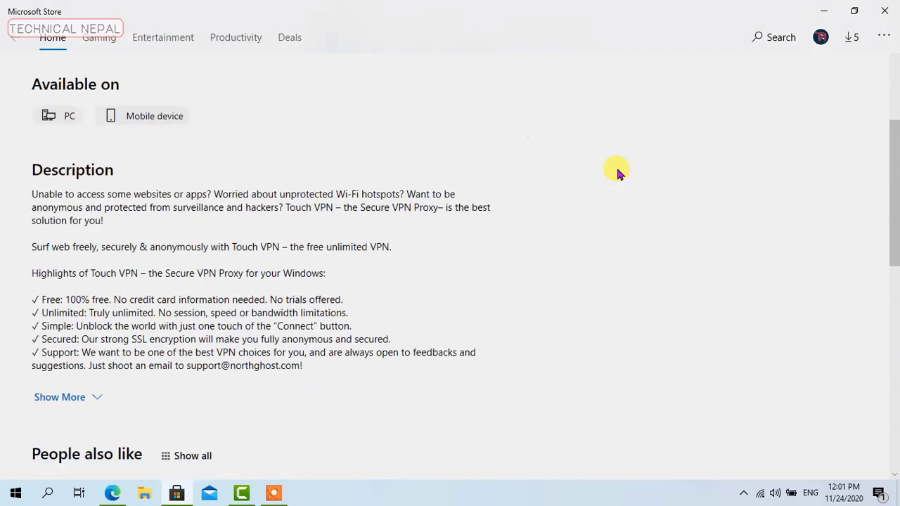
scroll(618, 173, up, 5)
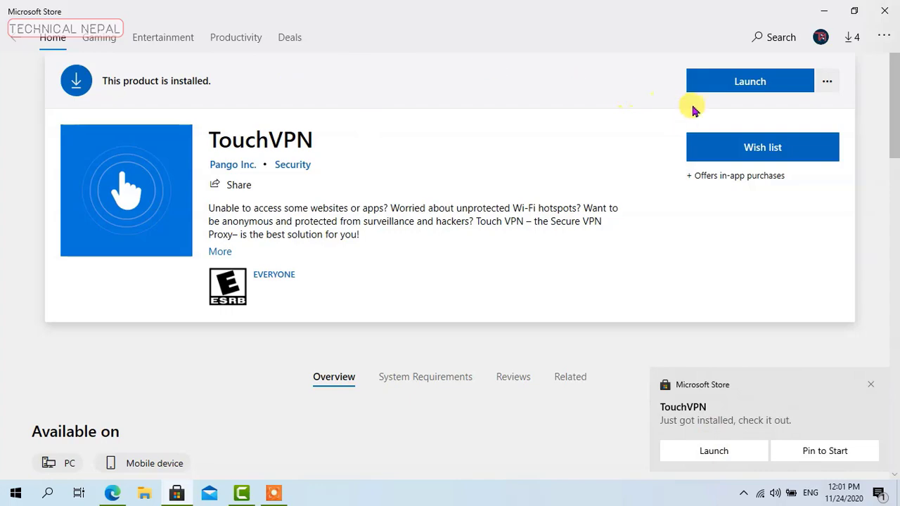
Step: Clear the desktop of the open windows and the TouchVPN notification, and refresh it
click(824, 11)
click(825, 10)
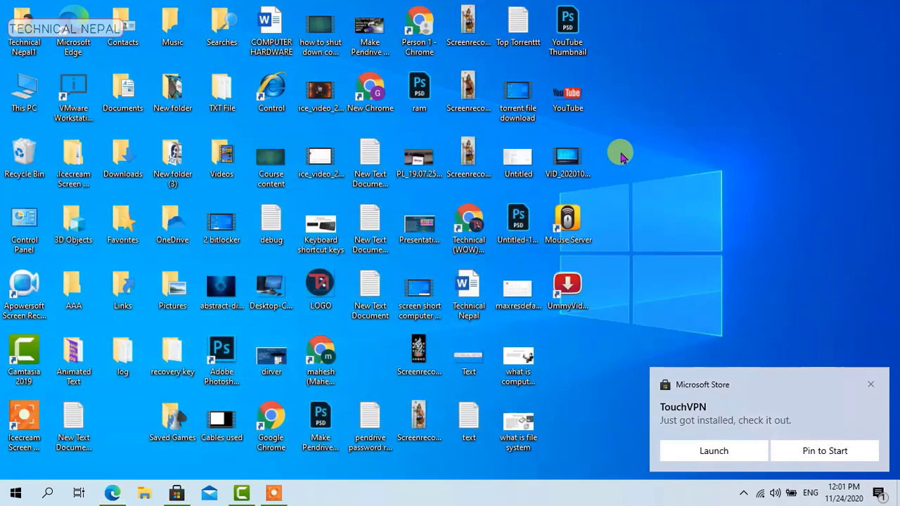
right_click(578, 85)
click(669, 124)
click(870, 386)
right_click(737, 118)
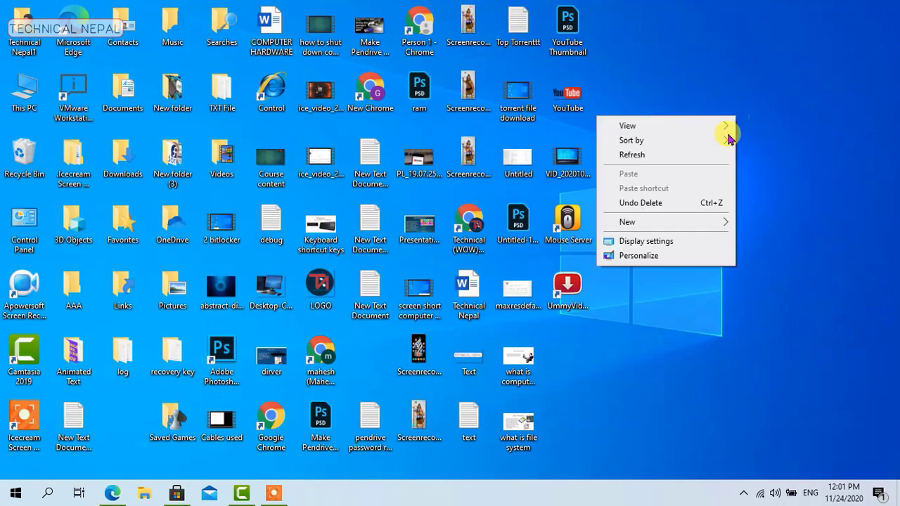
click(719, 153)
click(742, 494)
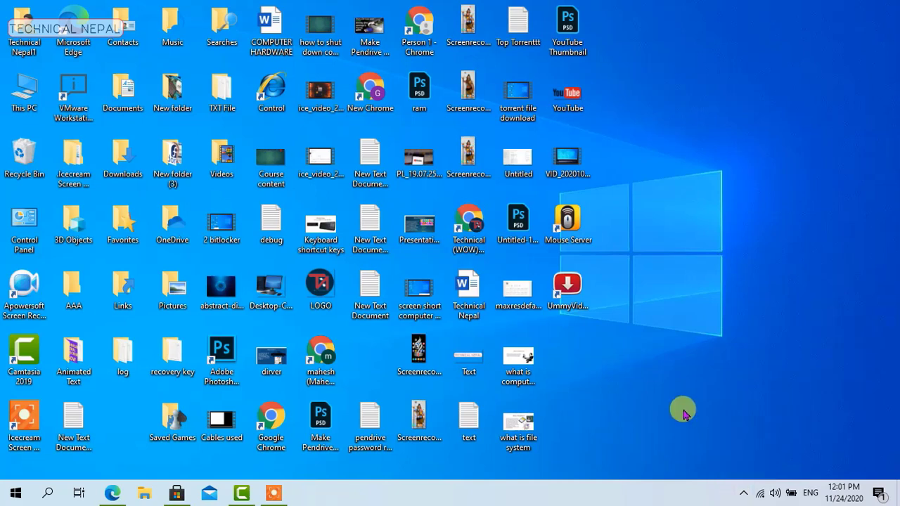
Step: Locate TouchVPN in the Start app list, and open the Apps category in Windows Settings
click(14, 494)
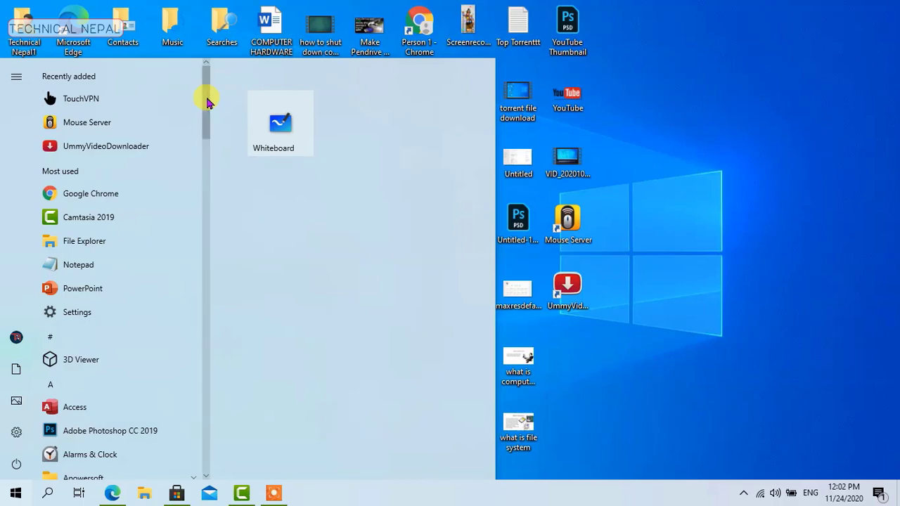
drag(207, 104, 197, 360)
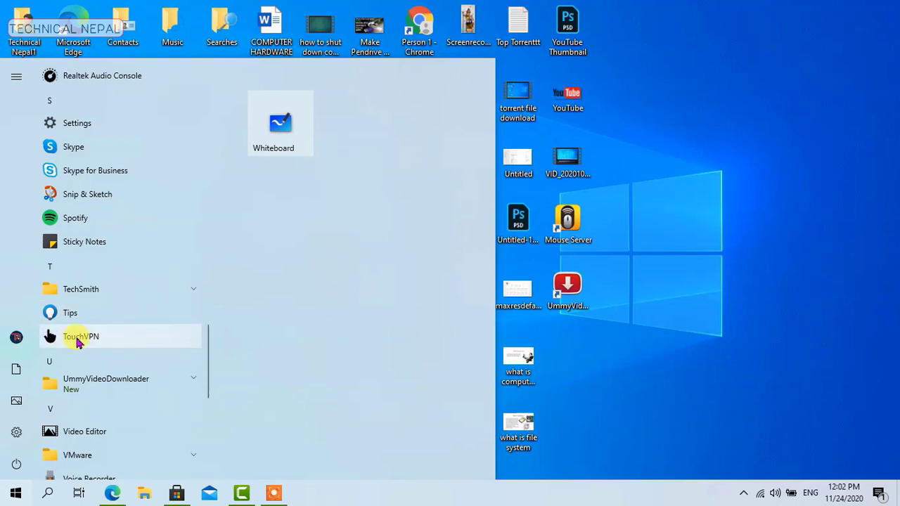
click(16, 432)
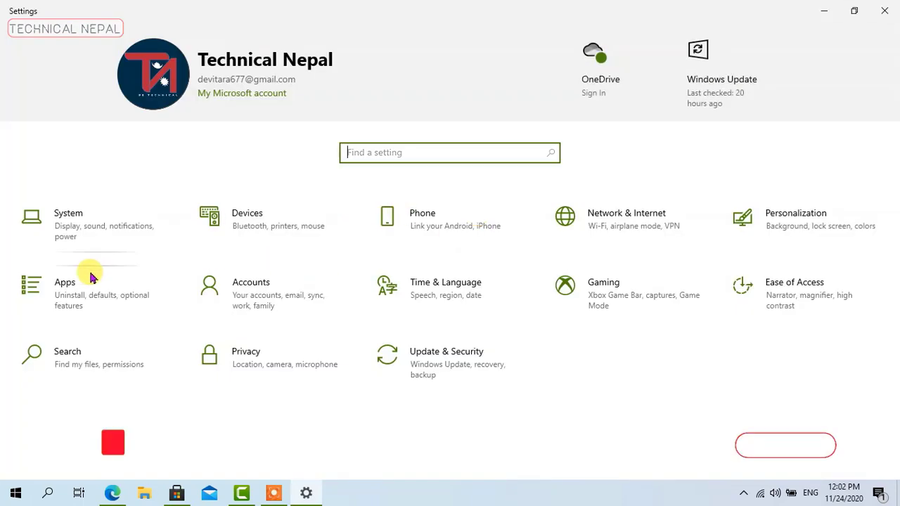
click(89, 295)
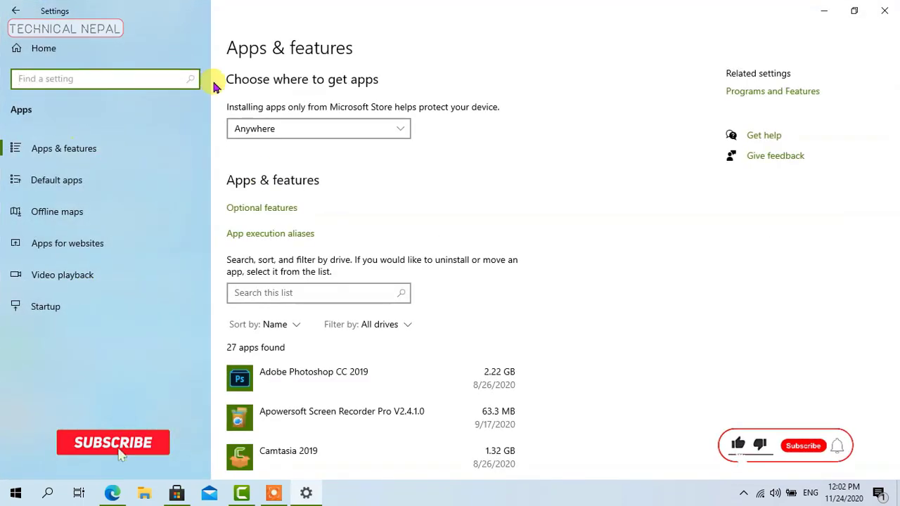
Step: Check the TouchVPN entry among the app execution aliases and return to Apps & features
scroll(342, 352, down, 3)
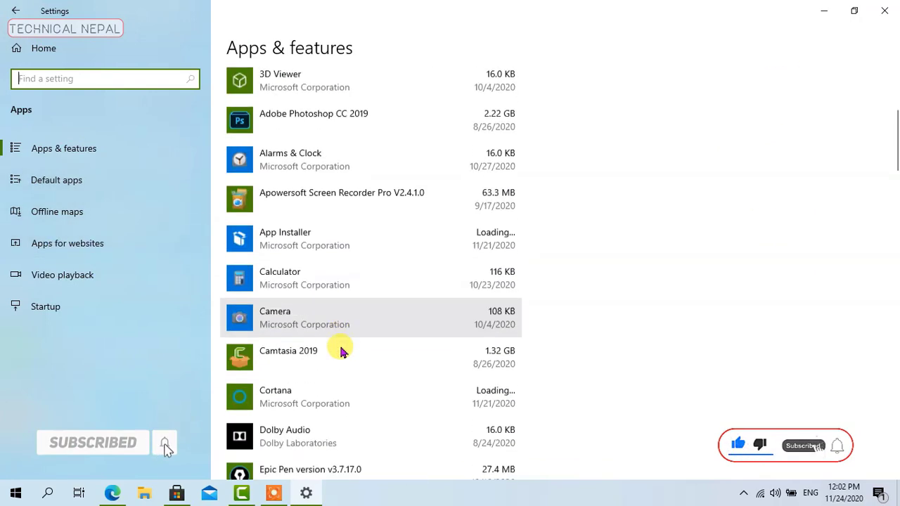
scroll(342, 348, up, 5)
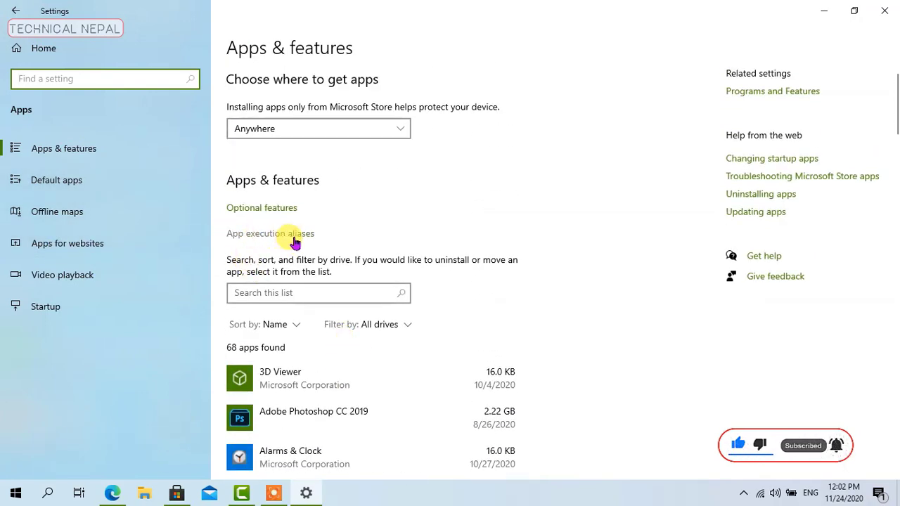
click(289, 235)
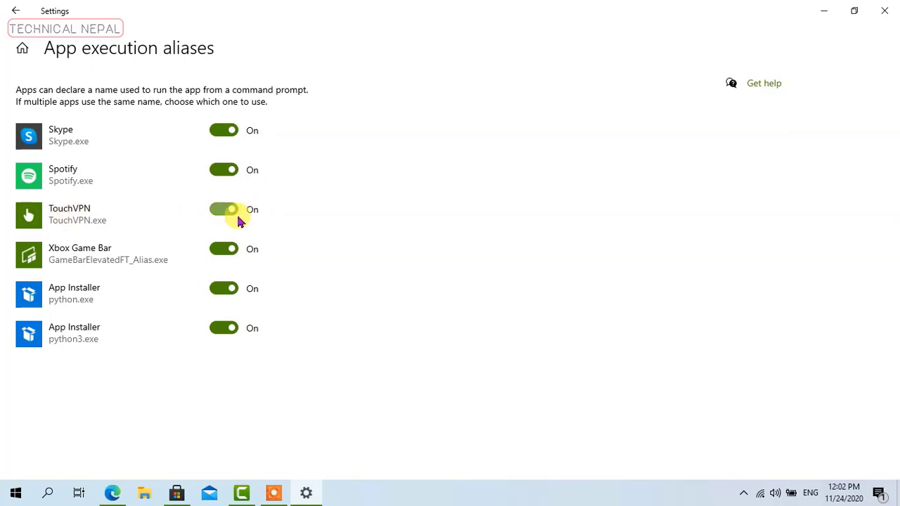
click(15, 10)
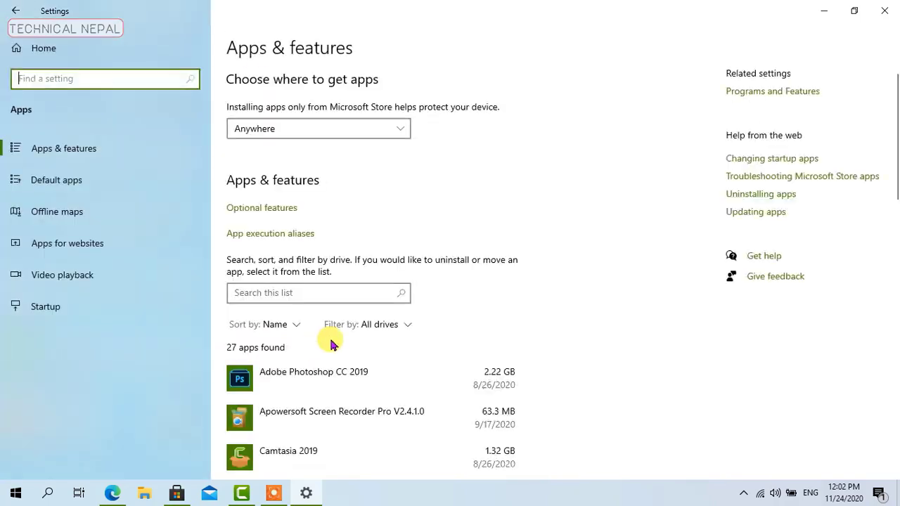
Step: Find TouchVPN in the installed apps list, expand its entry to view the Move and Uninstall options, and close Settings
scroll(338, 338, down, 15)
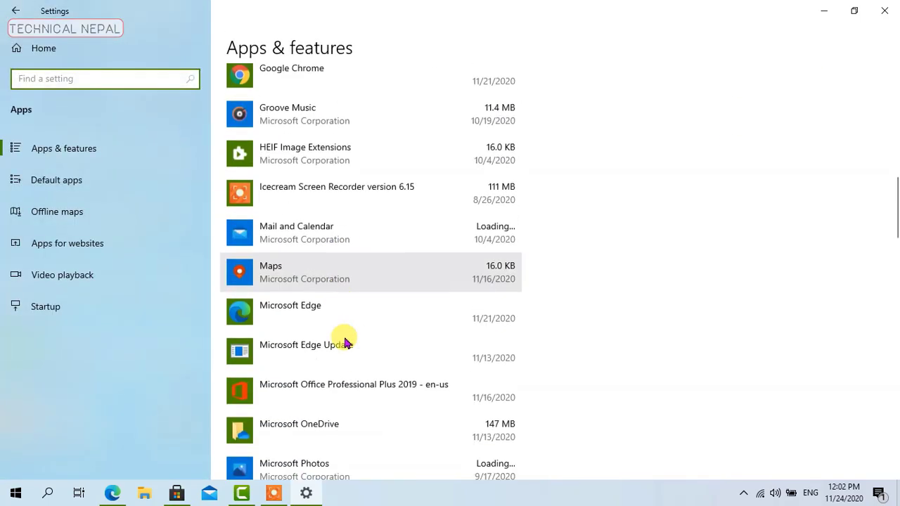
scroll(345, 343, down, 15)
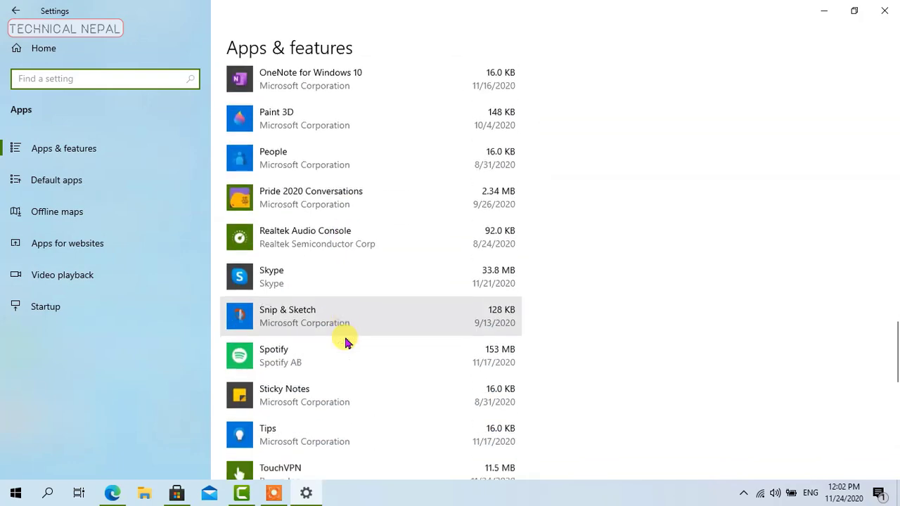
scroll(320, 343, down, 6)
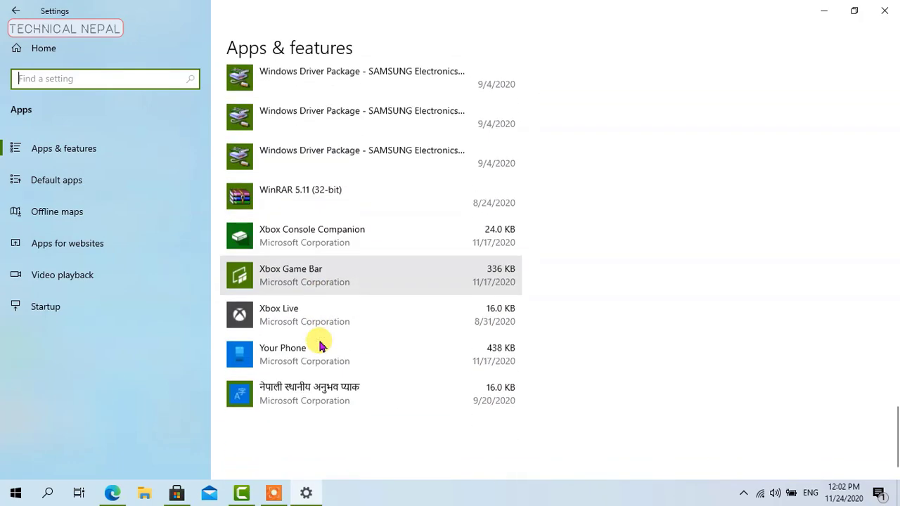
scroll(320, 344, up, 15)
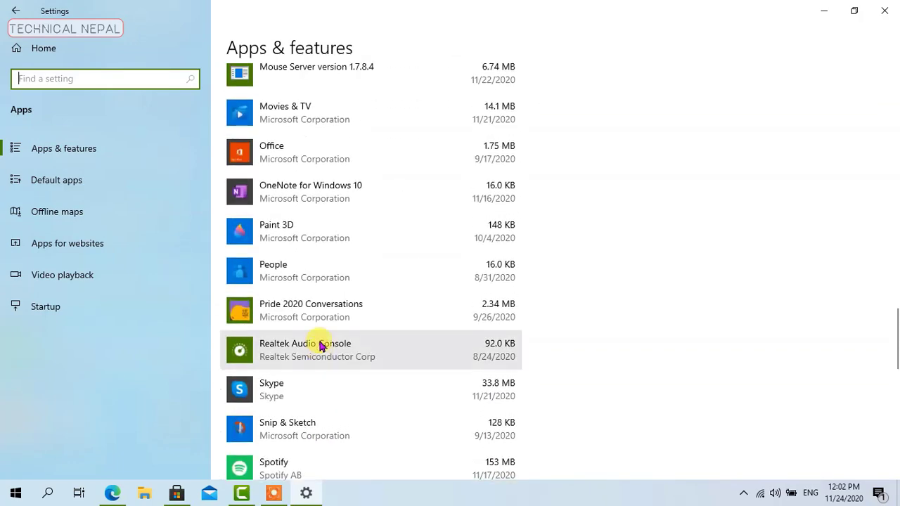
scroll(320, 344, up, 5)
scroll(320, 345, down, 8)
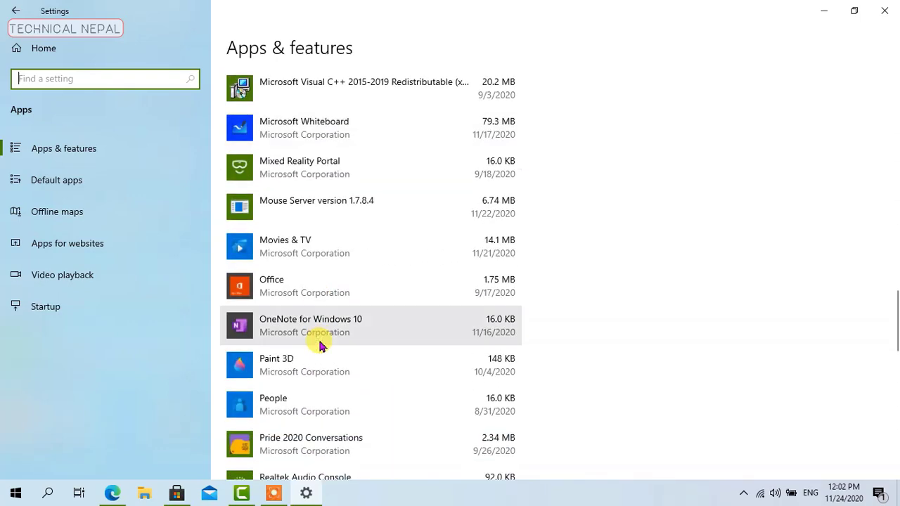
scroll(320, 344, down, 6)
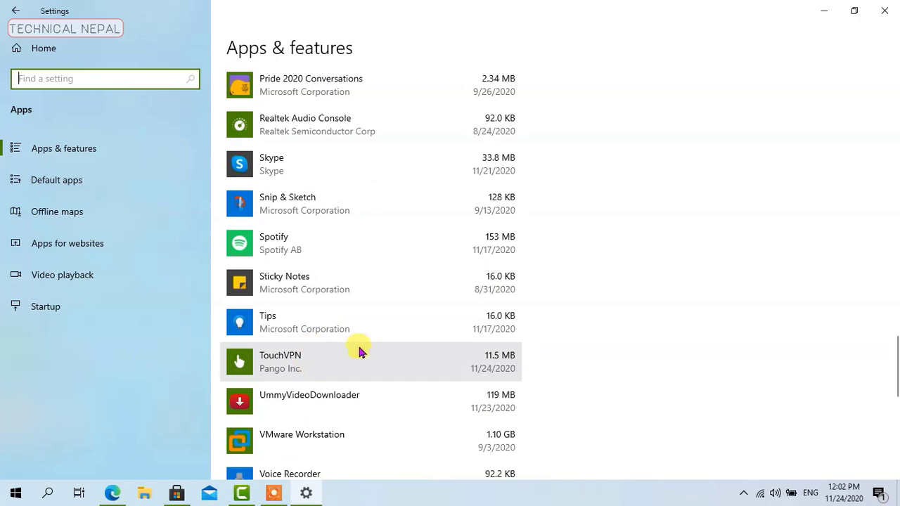
click(345, 367)
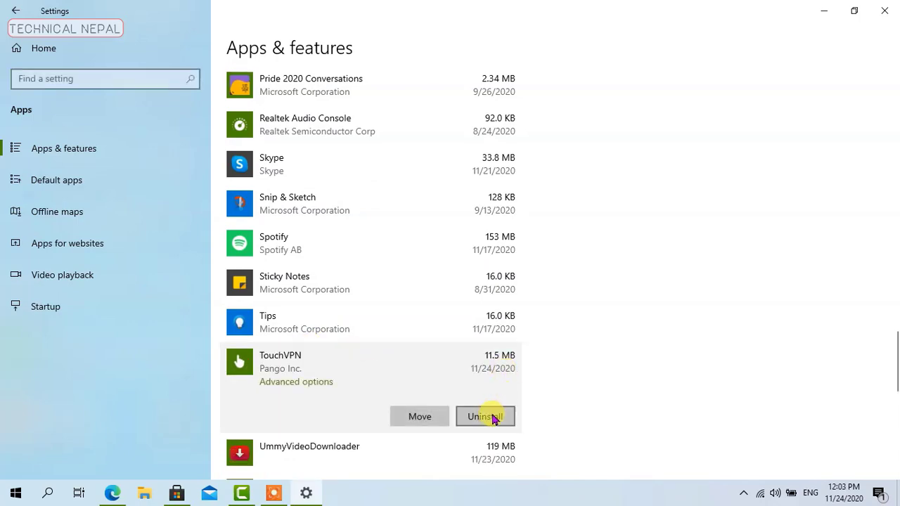
click(885, 10)
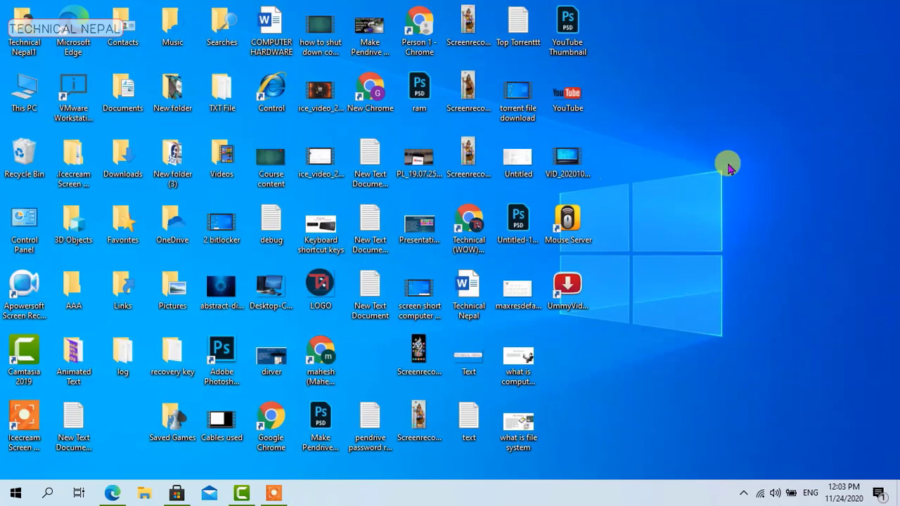
Step: Launch the recently added TouchVPN app and move its window toward the middle of the desktop
key(super)
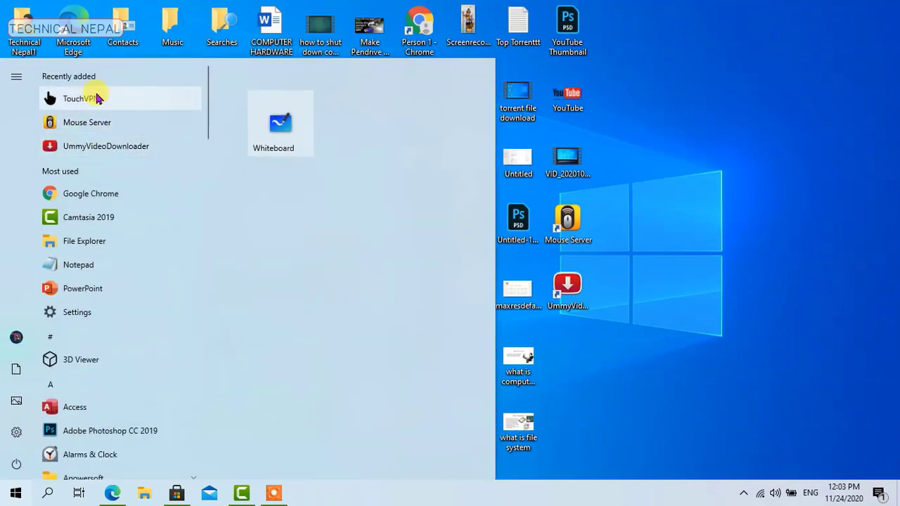
click(95, 99)
drag(287, 60, 442, 68)
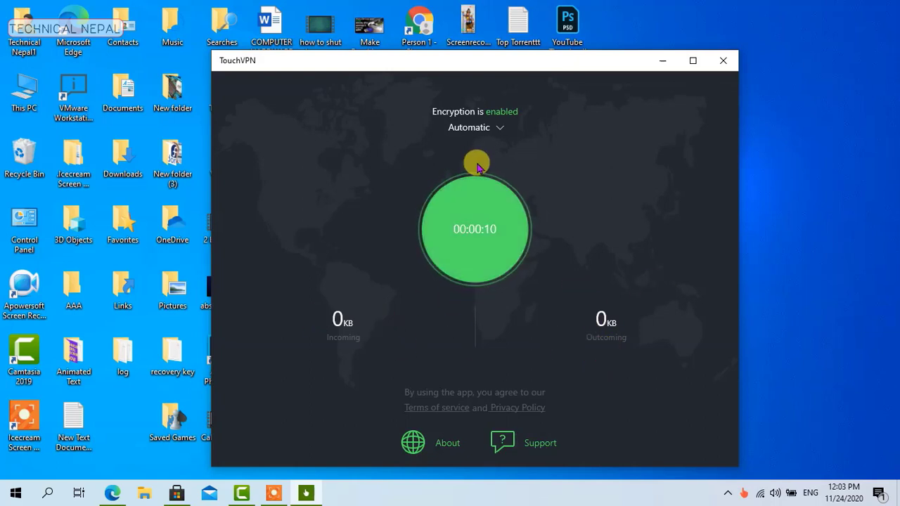
Step: Look through TouchVPN's list of available countries and set the connection location to India
click(500, 130)
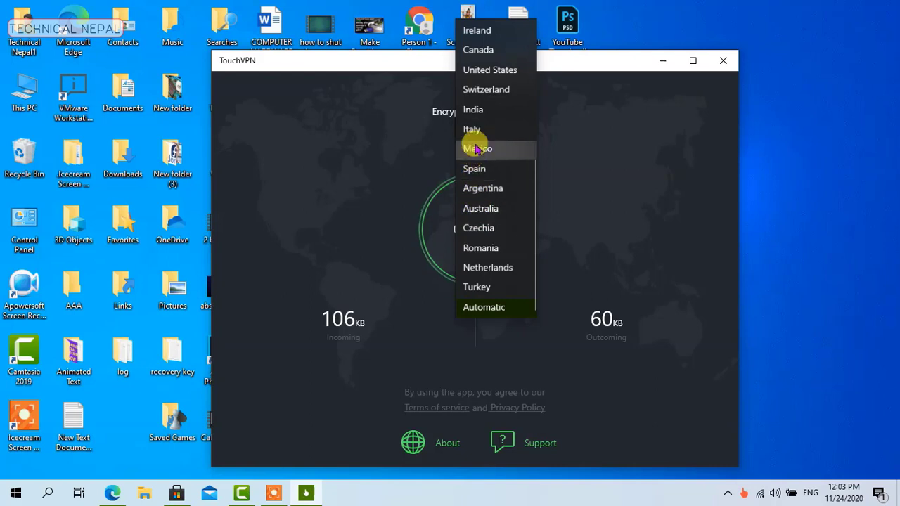
scroll(476, 127, up, 5)
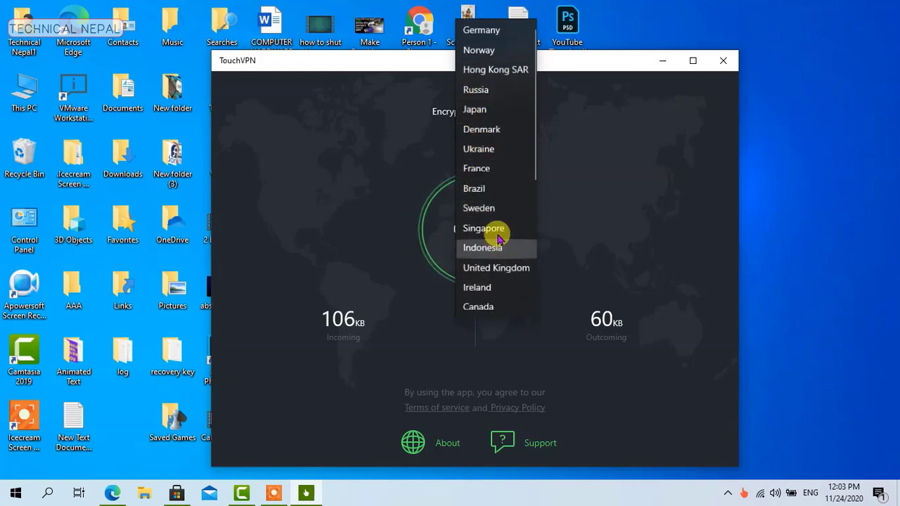
scroll(504, 237, down, 5)
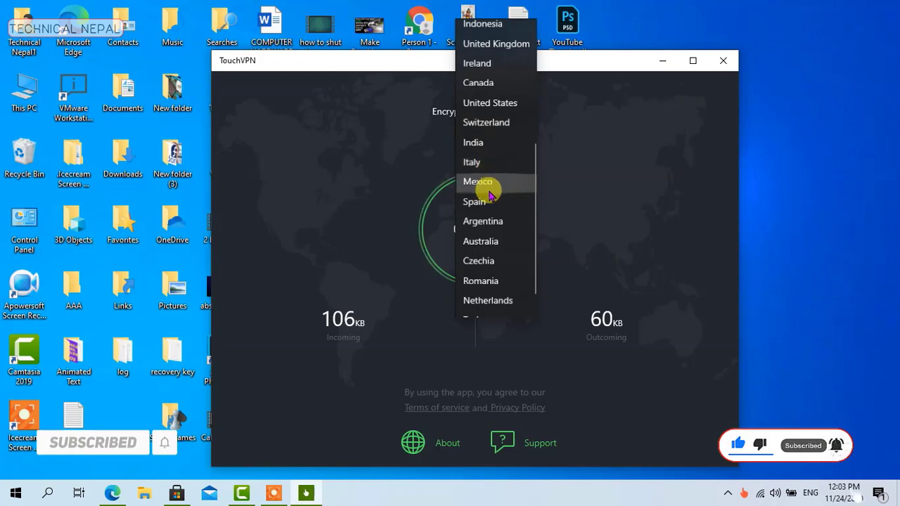
click(494, 143)
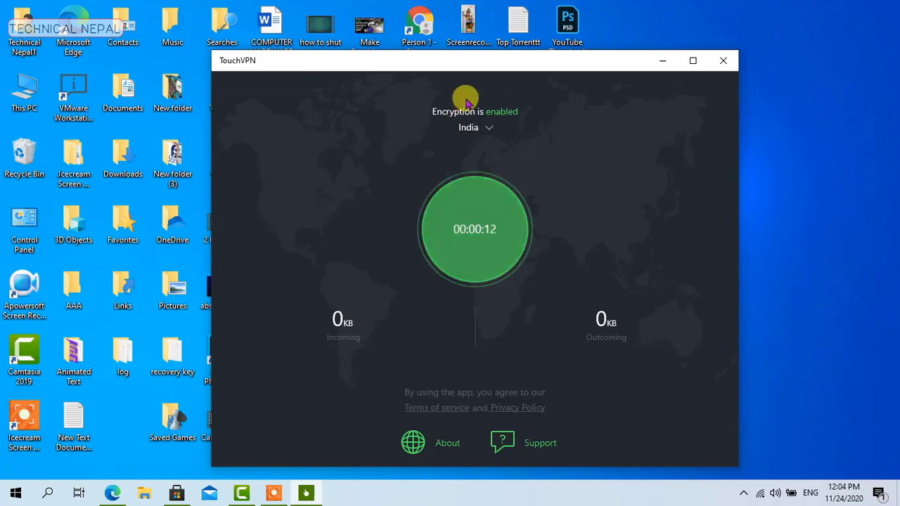
Step: Reposition and minimize the TouchVPN window, and refresh the desktop
drag(470, 61, 500, 47)
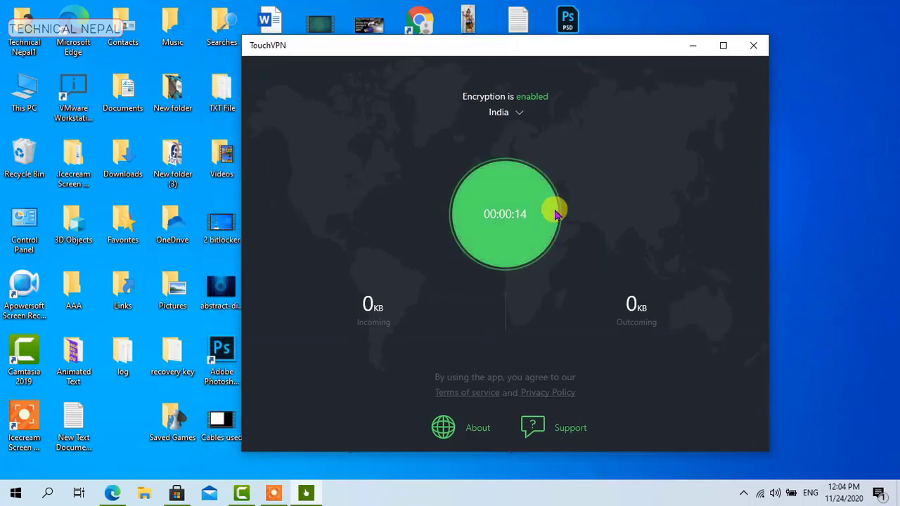
click(692, 45)
right_click(704, 94)
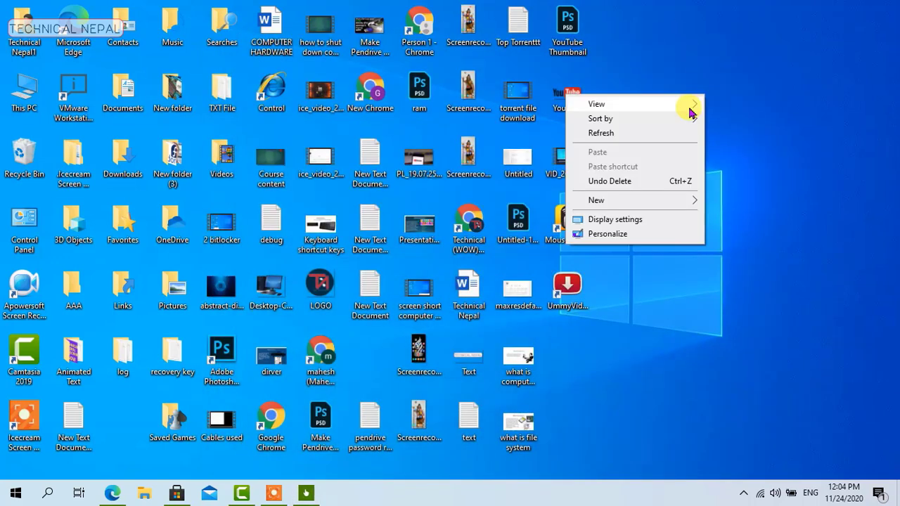
click(685, 124)
right_click(666, 135)
click(640, 175)
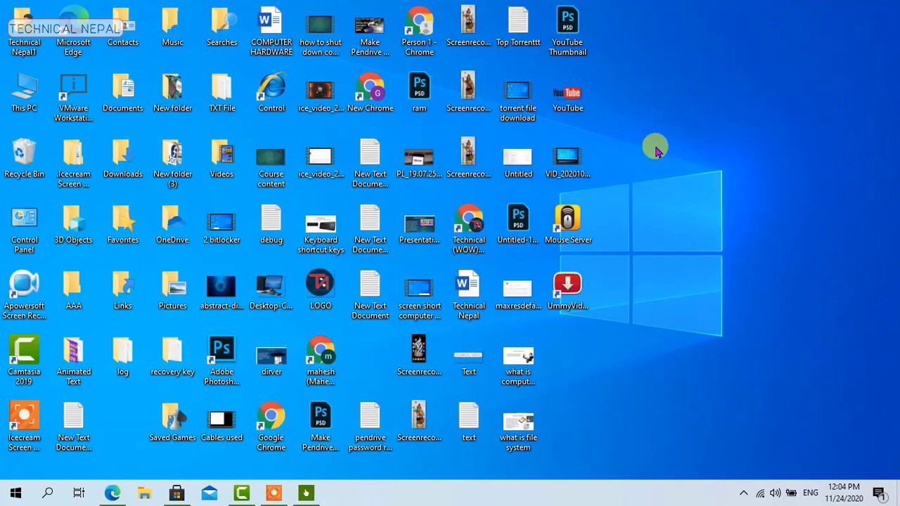
Step: Open YouTube in Chrome, check the country code beside its logo, and minimize the browser
double_click(372, 90)
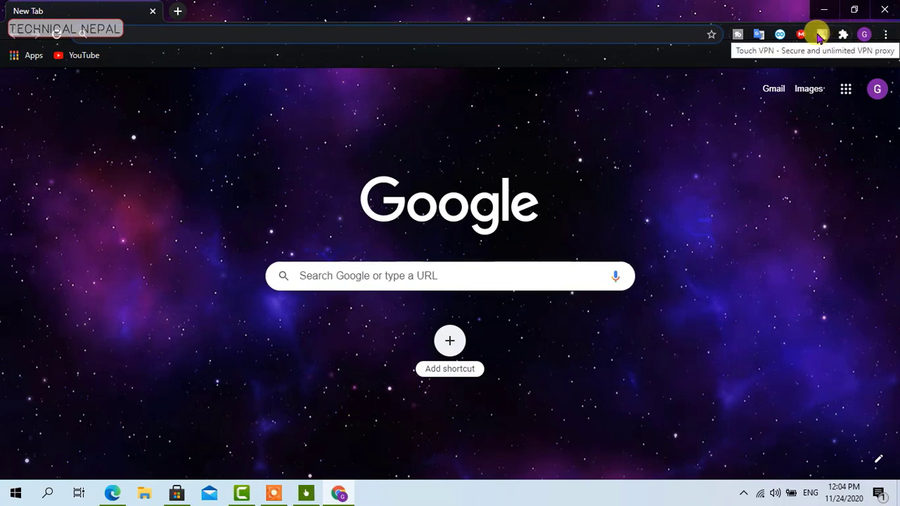
click(79, 55)
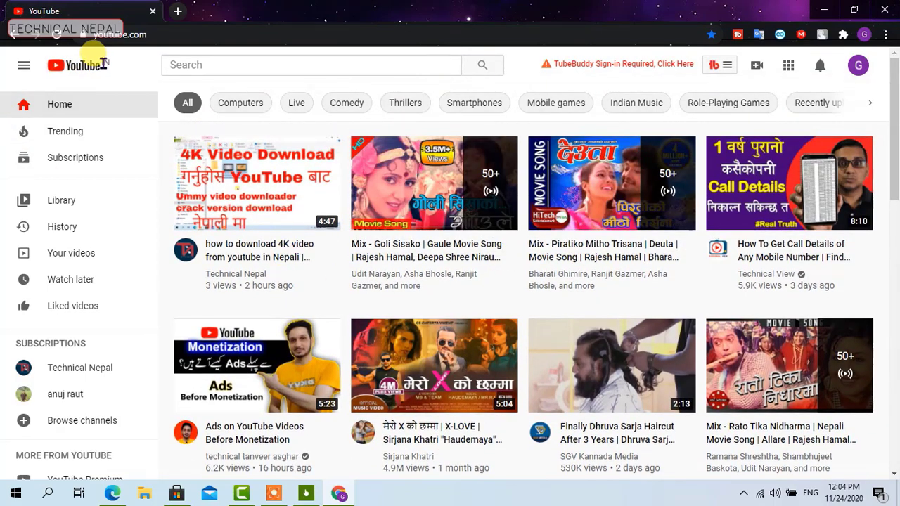
drag(110, 60, 90, 81)
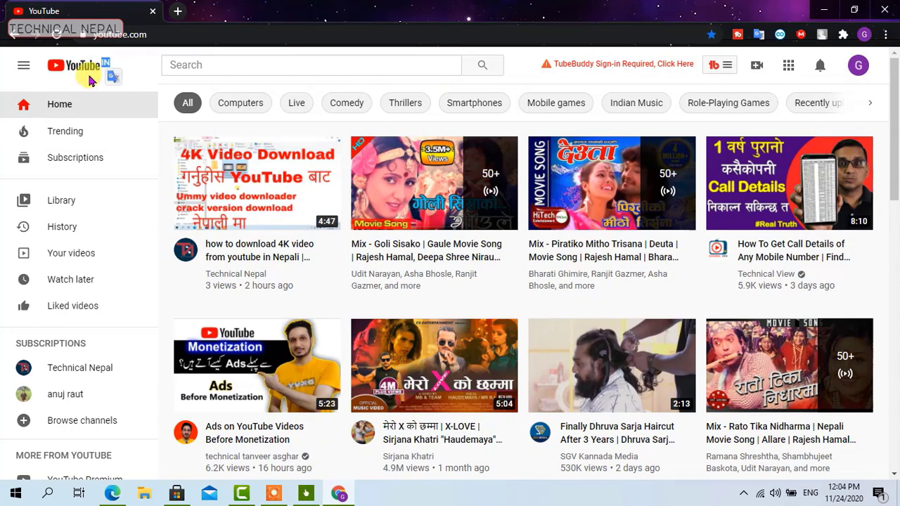
click(90, 81)
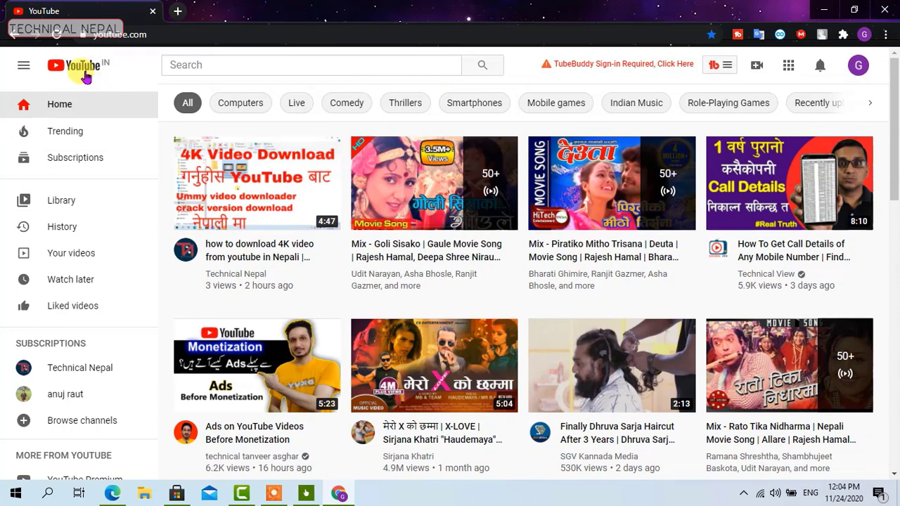
click(822, 10)
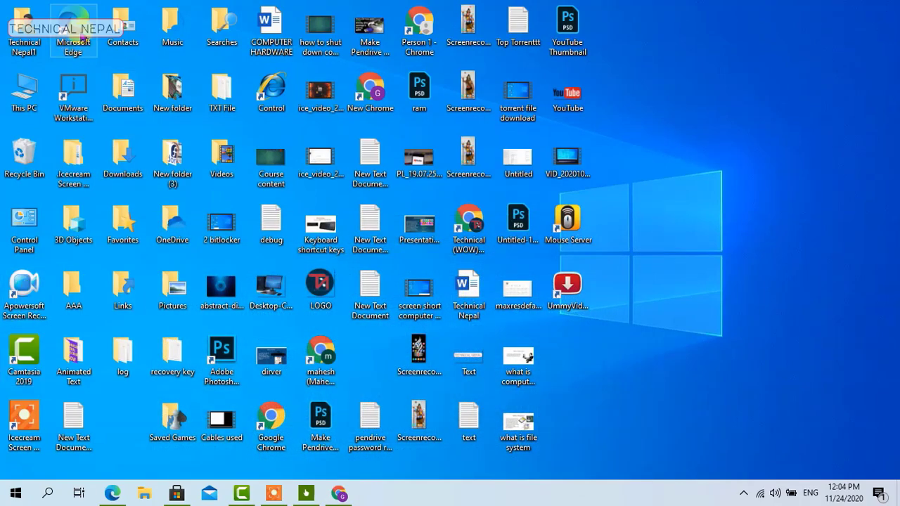
Step: Open YouTube in a maximized Microsoft Edge window to check its country code, then minimize Edge and refresh the desktop
double_click(83, 42)
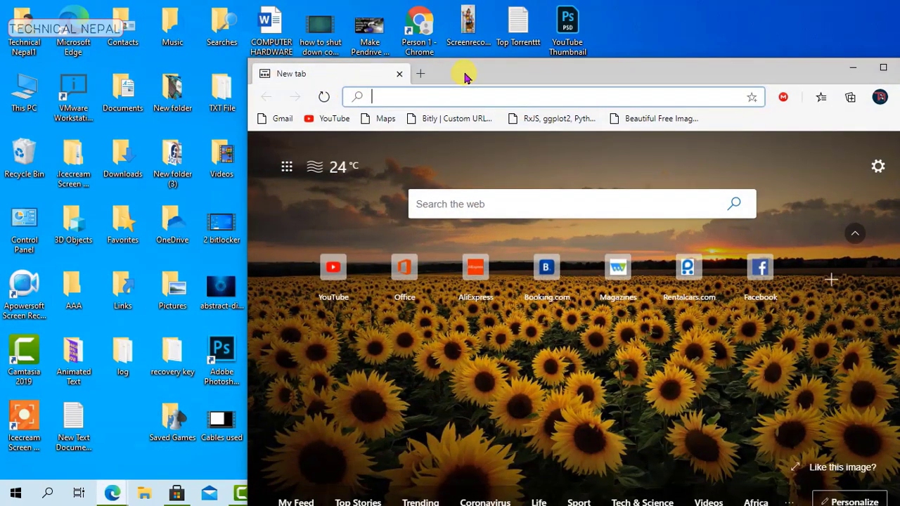
double_click(464, 76)
click(71, 54)
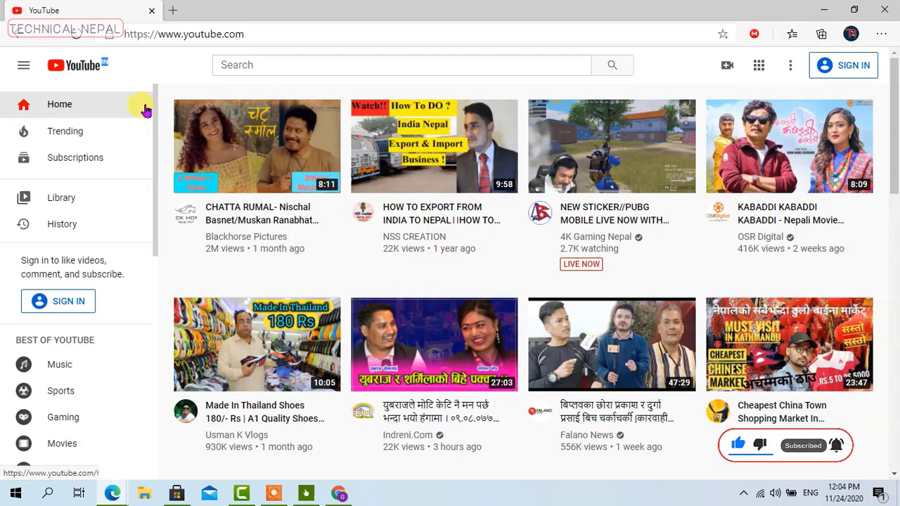
click(824, 10)
right_click(520, 163)
click(591, 205)
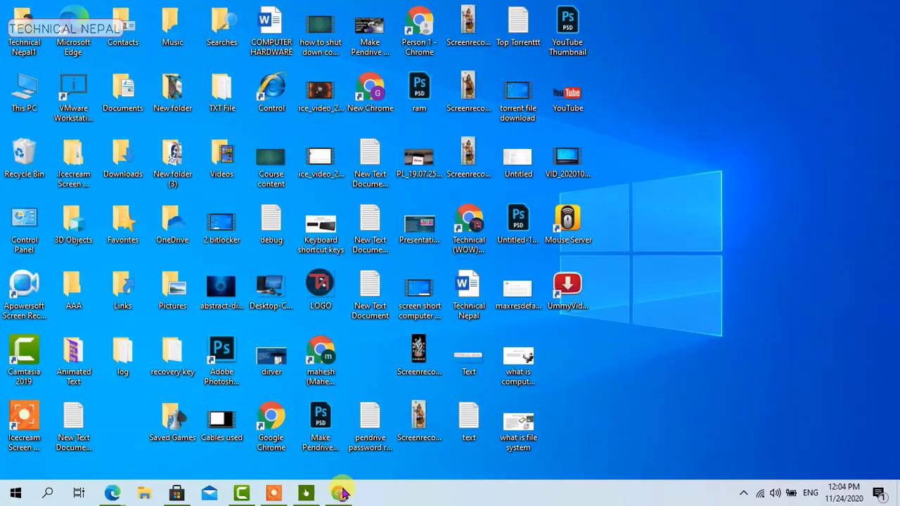
Step: Bring TouchVPN back up, switch the connection location to Singapore, and minimize its window
click(306, 493)
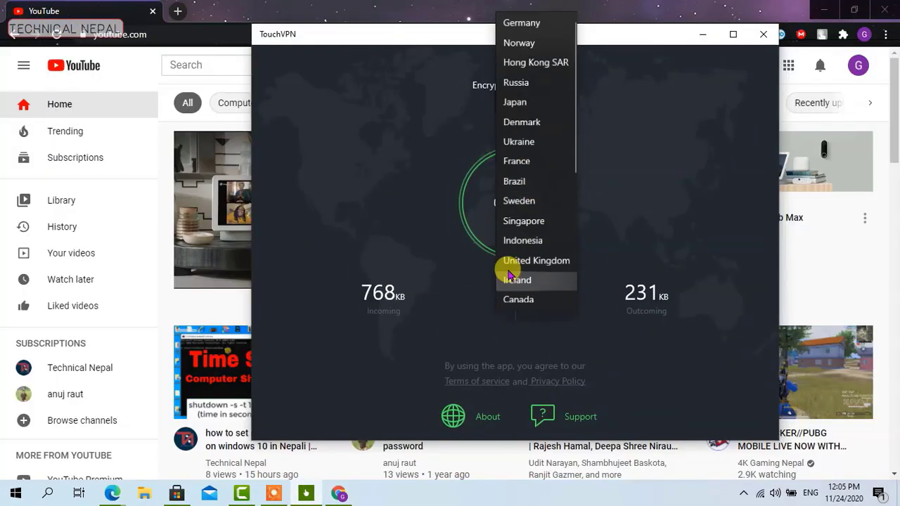
click(512, 221)
drag(567, 41, 591, 56)
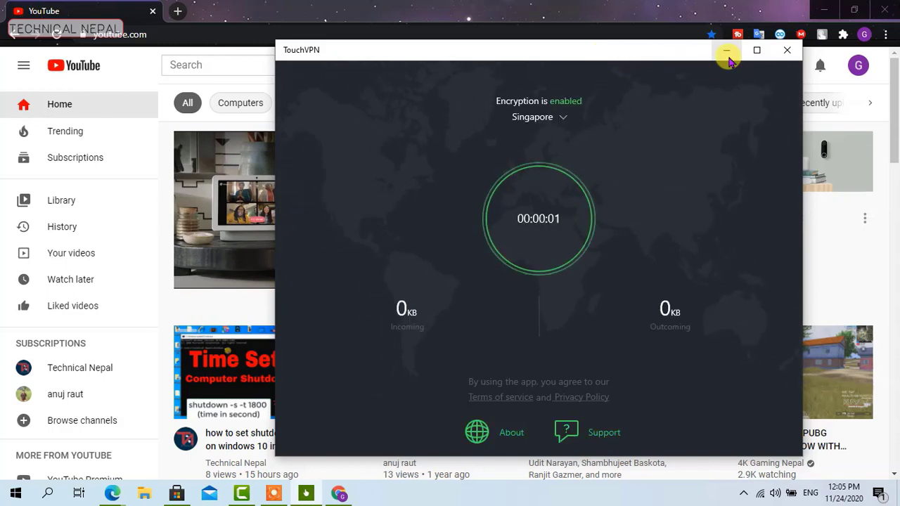
click(726, 50)
Step: Reload YouTube in Chrome to check the country code and page content, then close Chrome and refresh the desktop
click(58, 36)
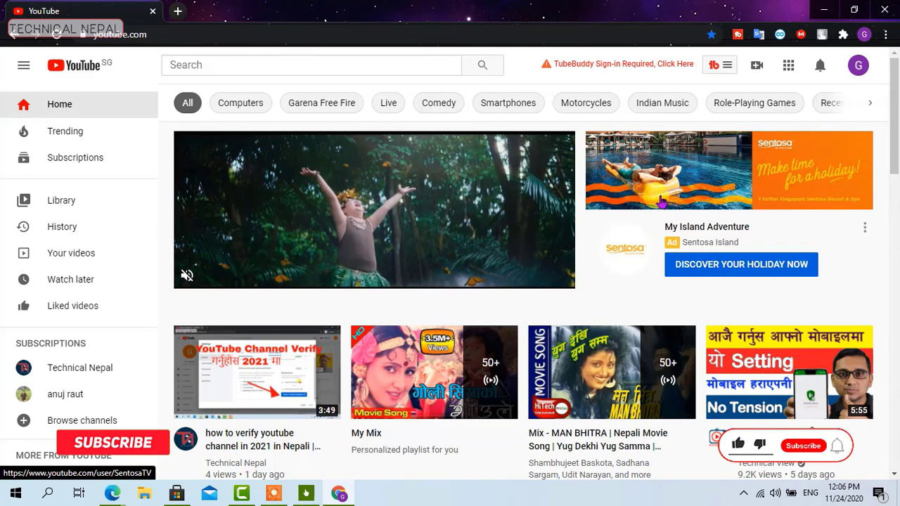
scroll(443, 204, down, 3)
scroll(438, 234, up, 3)
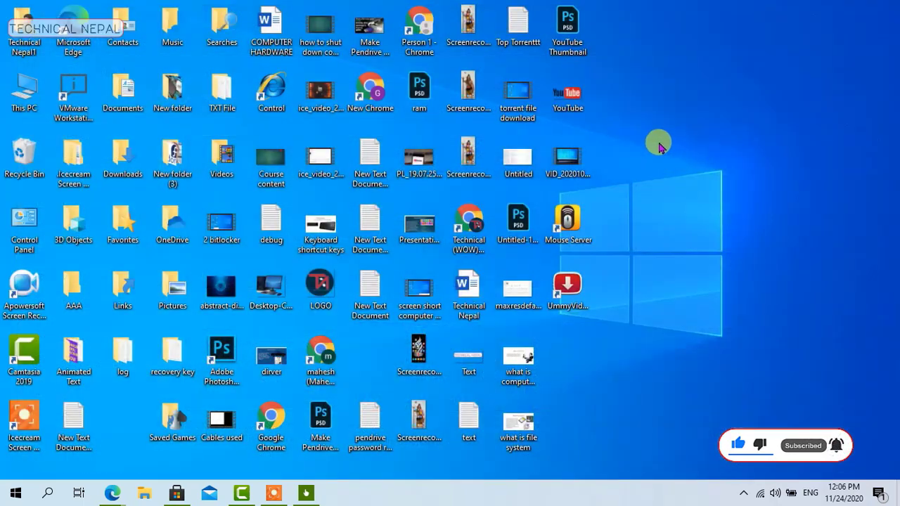
right_click(661, 146)
click(628, 180)
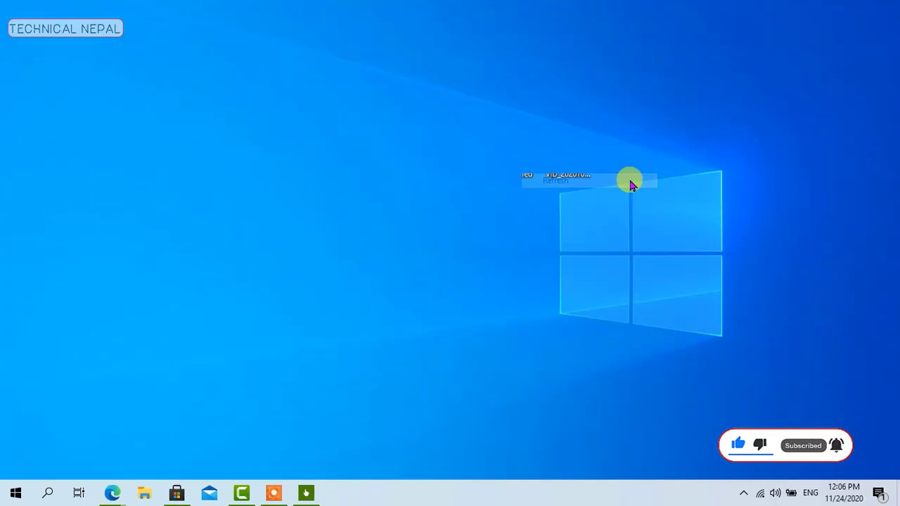